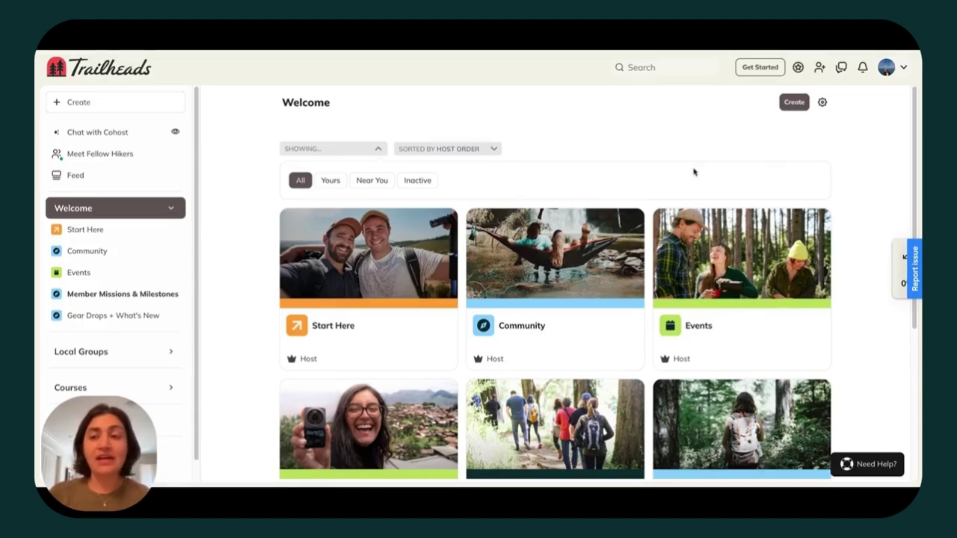
Go to the Admin plans list and start creating a new plan
click(897, 76)
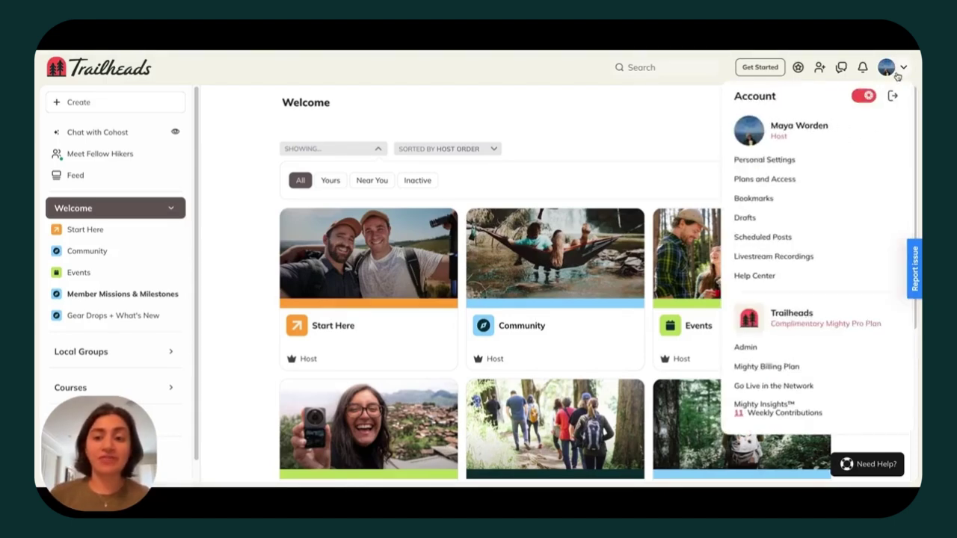
click(778, 346)
scroll(125, 235, down, 5)
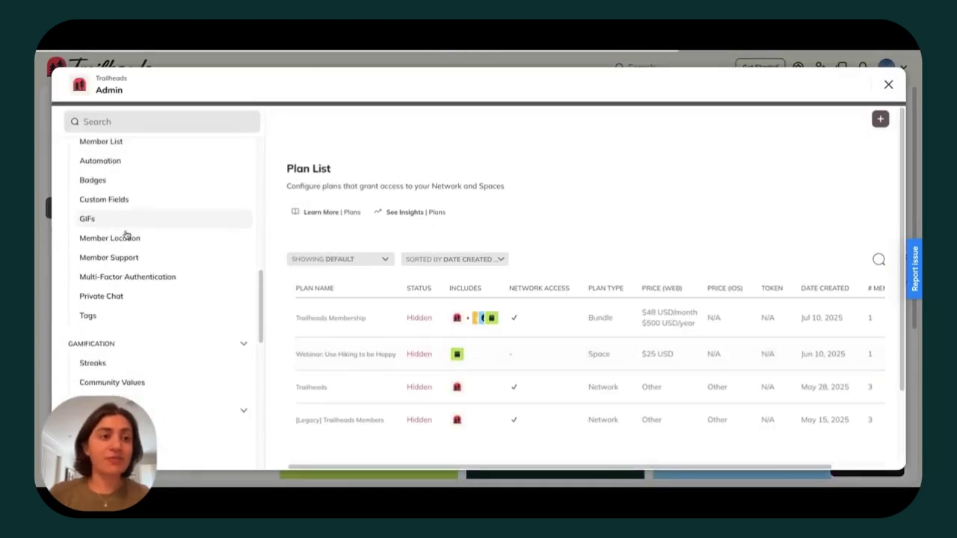
scroll(125, 235, down, 3)
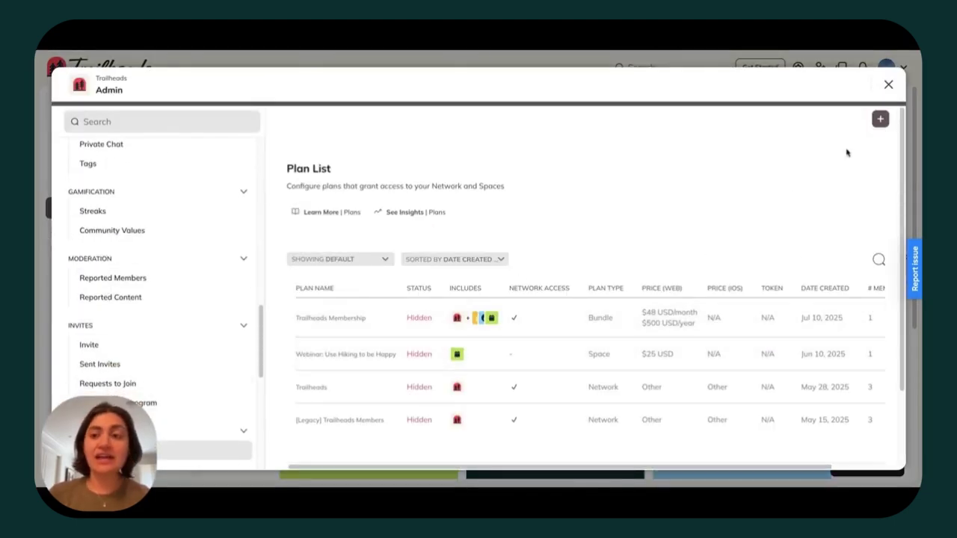
click(879, 119)
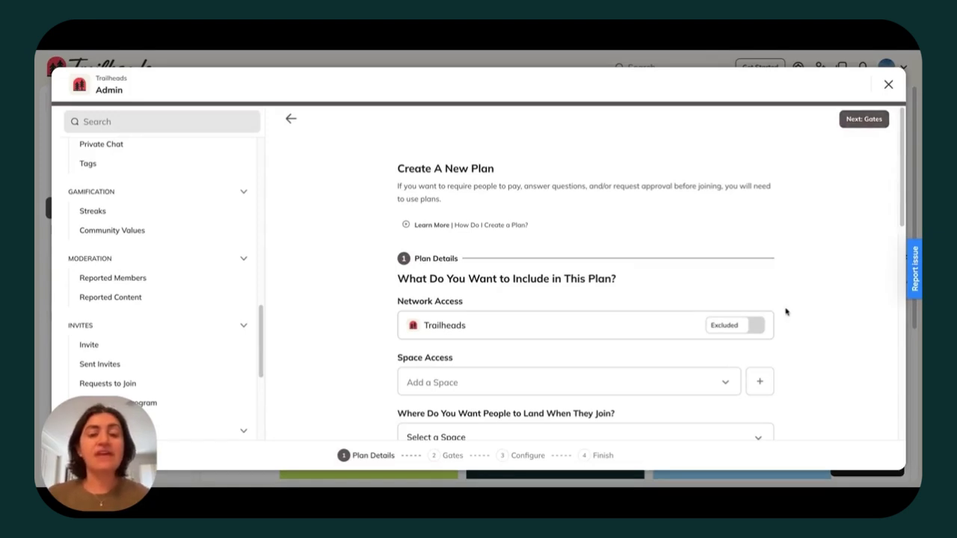
Set the plan's Trailheads network access to Included for full network membership
click(746, 327)
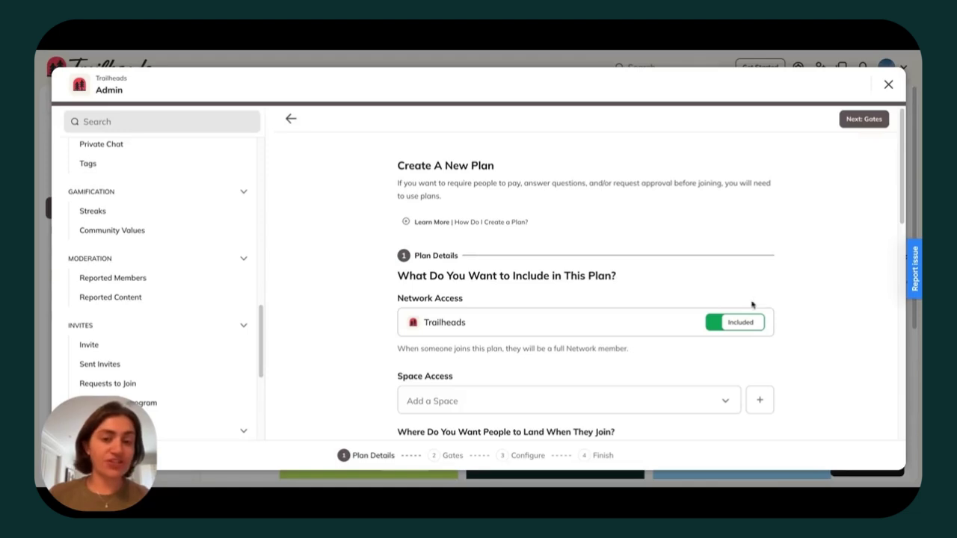
scroll(725, 288, down, 1)
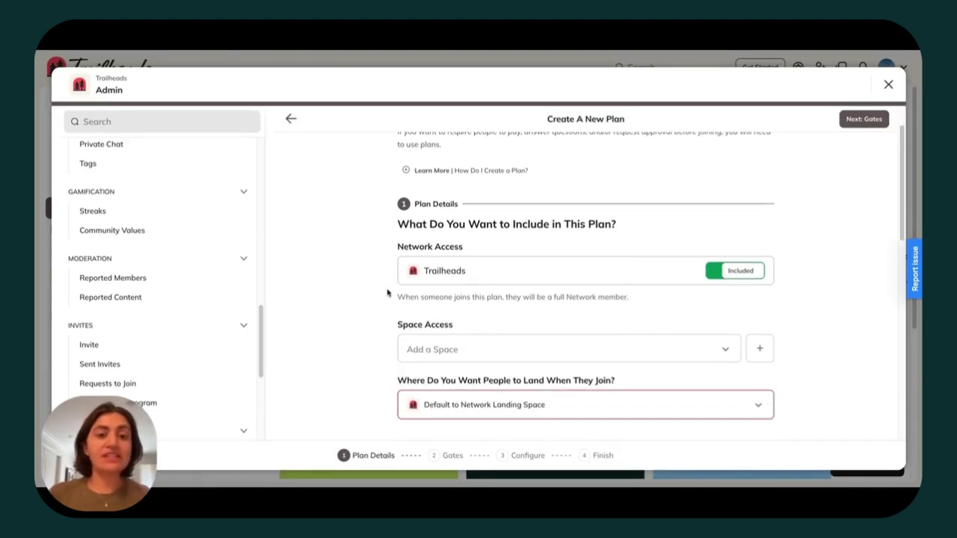
drag(387, 294, 640, 315)
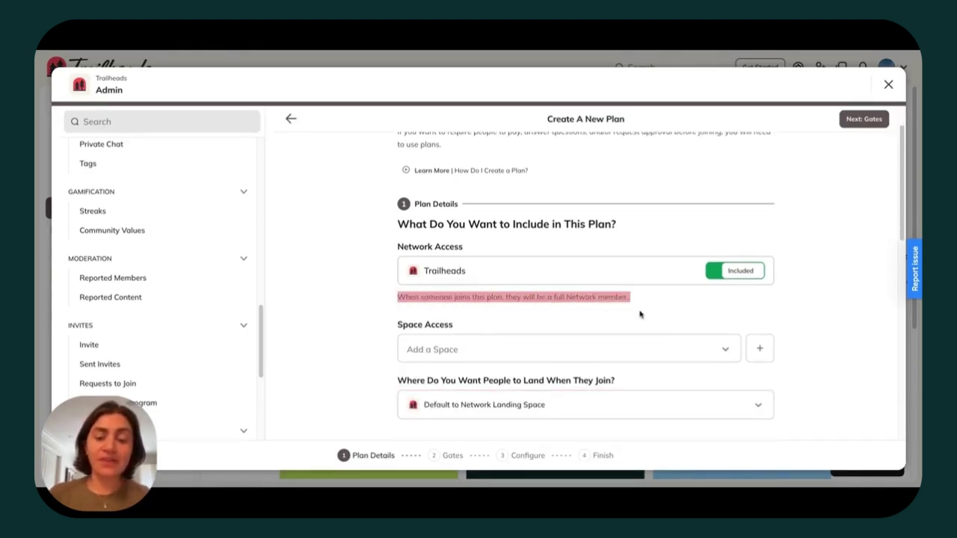
click(640, 314)
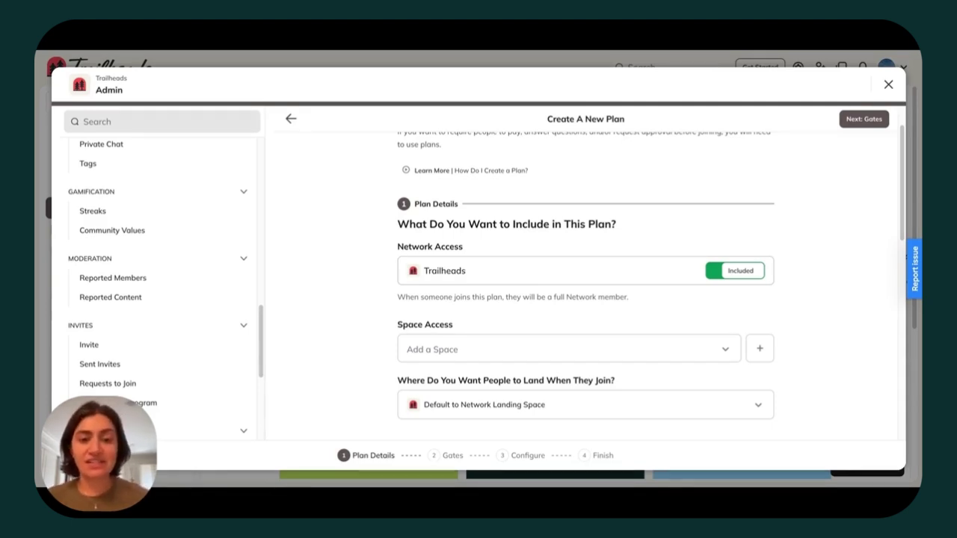
Add Community, Events and Event Replays as the plan's three accessible spaces
scroll(633, 297, down, 1)
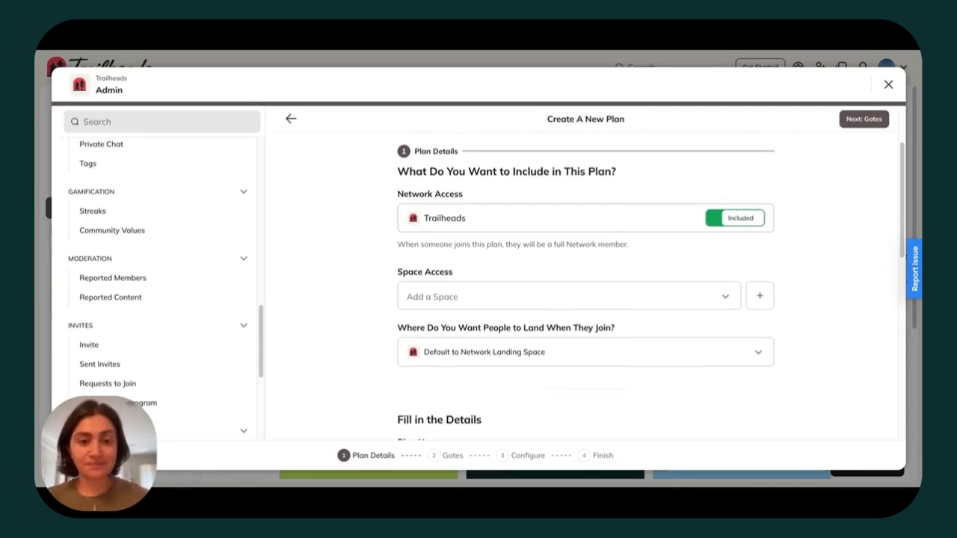
click(633, 297)
click(454, 423)
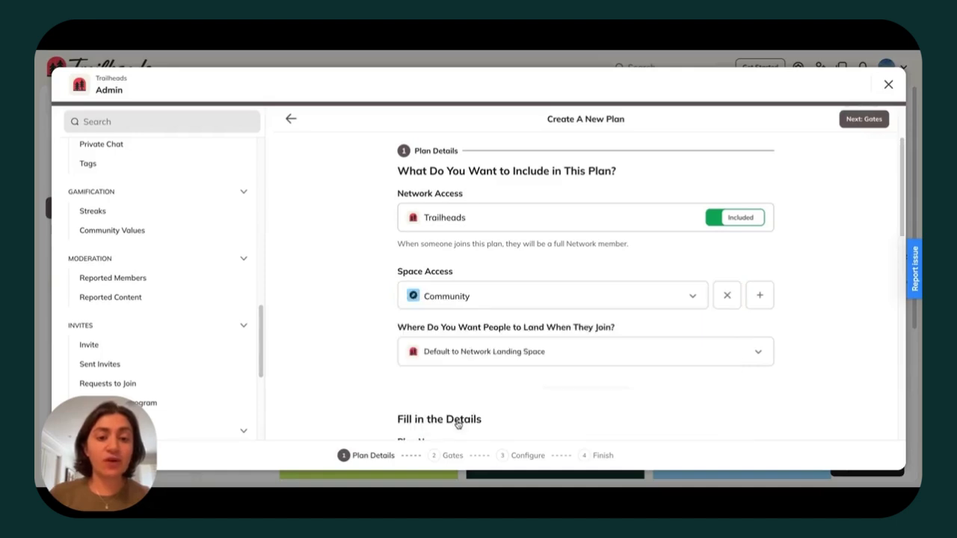
click(768, 300)
scroll(600, 331, down, 1)
click(604, 305)
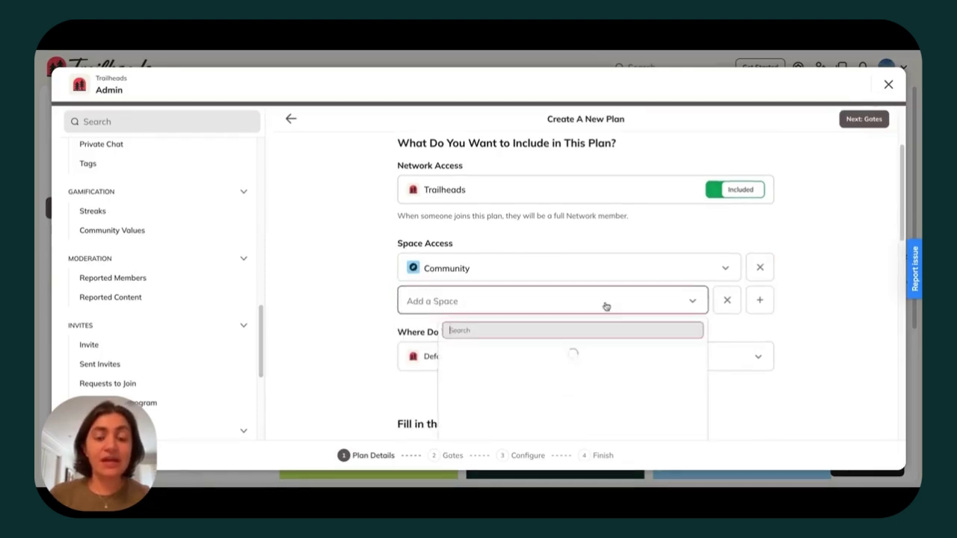
scroll(532, 384, down, 2)
click(519, 398)
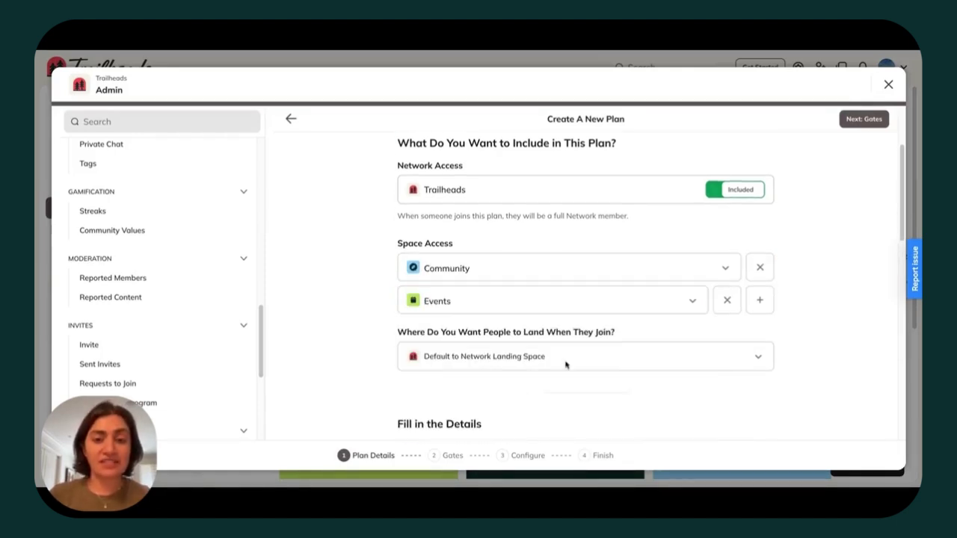
click(759, 300)
click(609, 340)
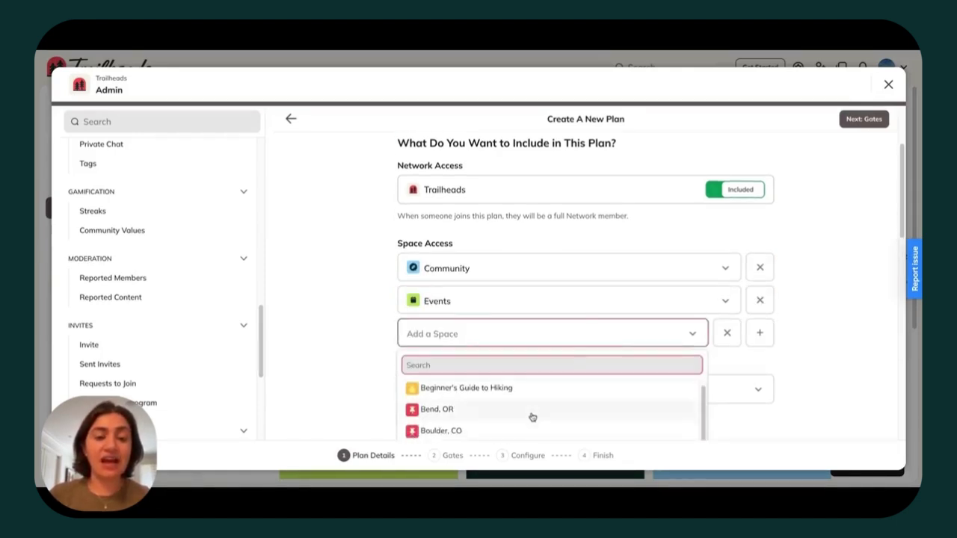
scroll(530, 413, down, 2)
click(527, 401)
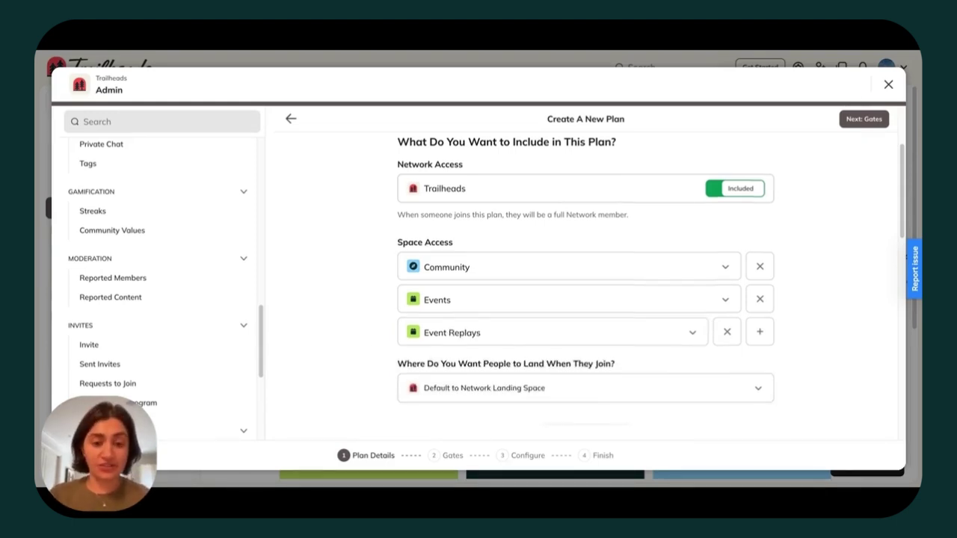
Rename the plan to 'Trailheads Membership' and continue to the Gates step
scroll(374, 340, down, 3)
click(493, 272)
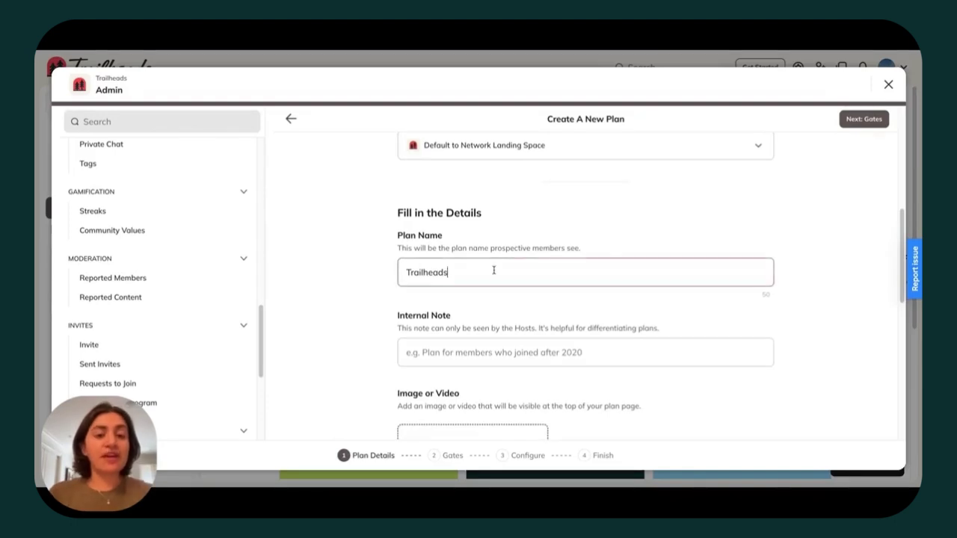
text(Membership)
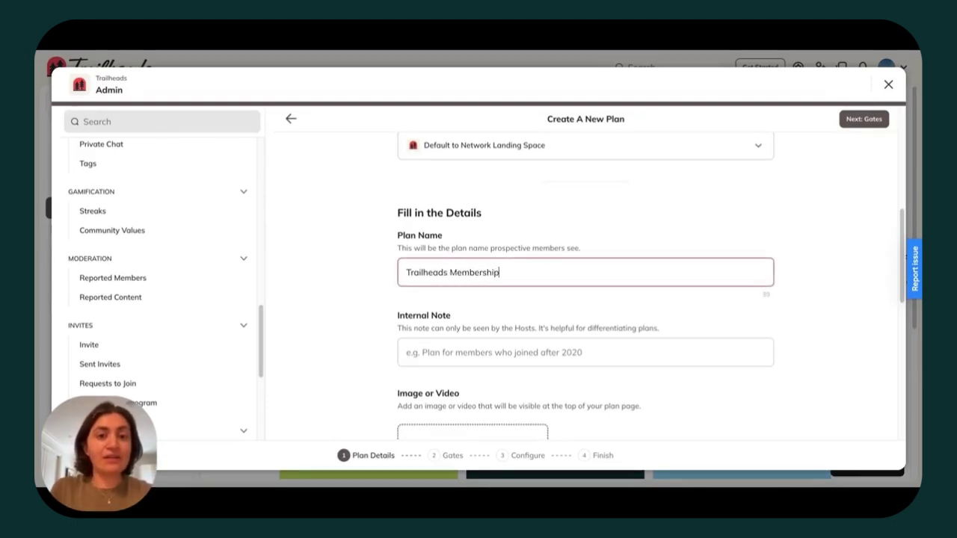
scroll(419, 331, down, 3)
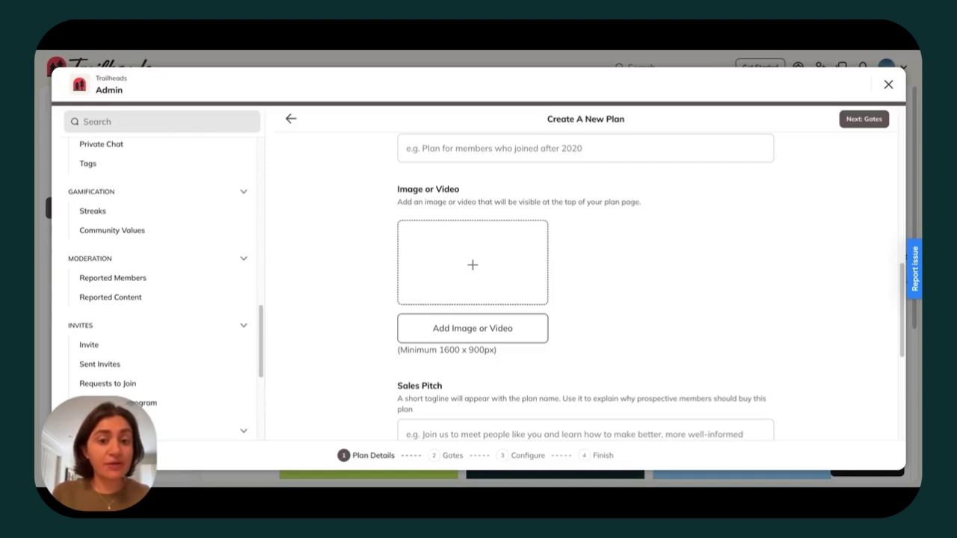
scroll(585, 292, down, 2)
scroll(585, 292, down, 2)
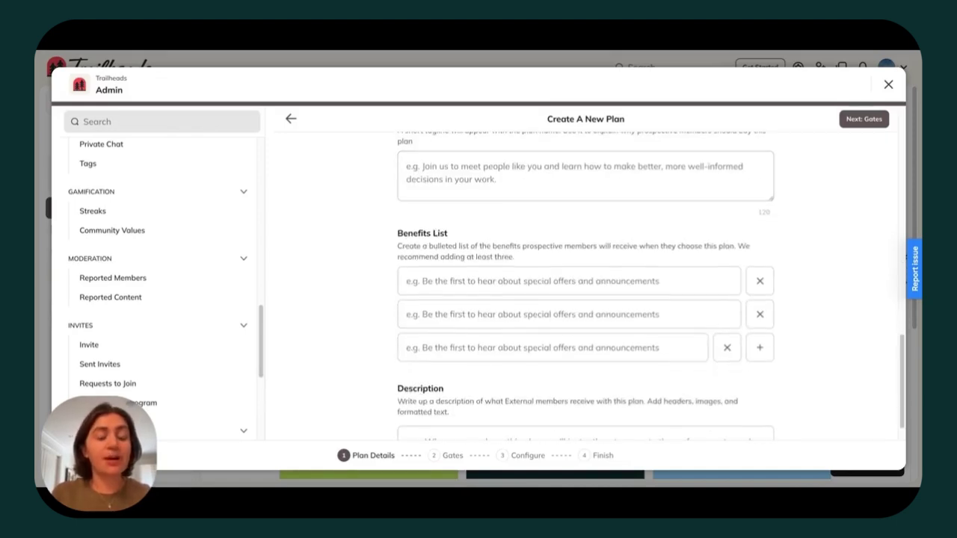
scroll(585, 292, down, 2)
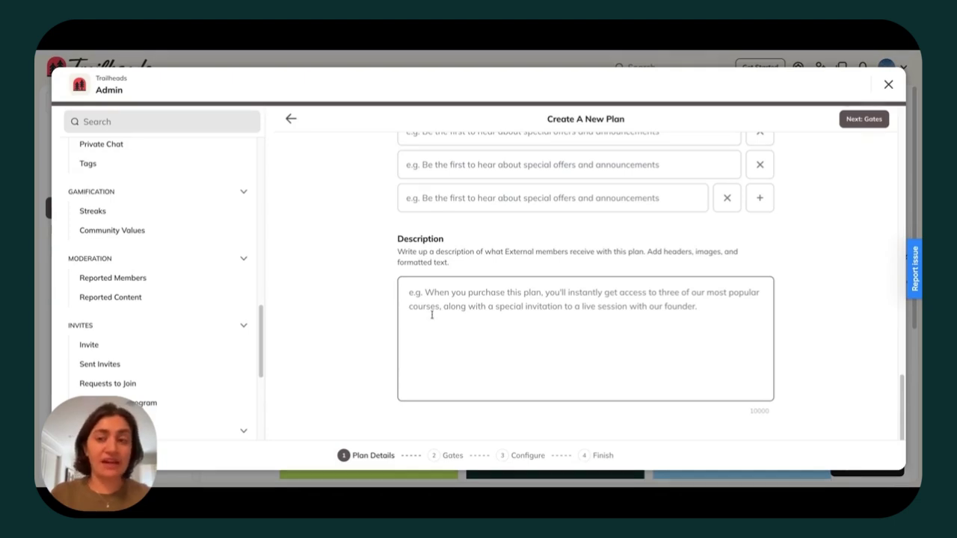
click(864, 119)
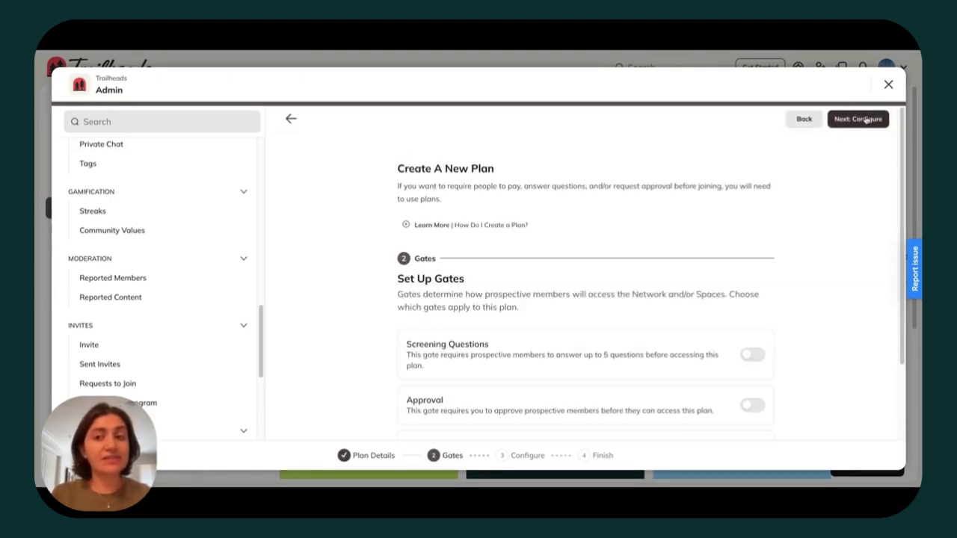
Keep the Payments gate on and turn on Screening Questions, leaving Approval off
scroll(769, 269, down, 1)
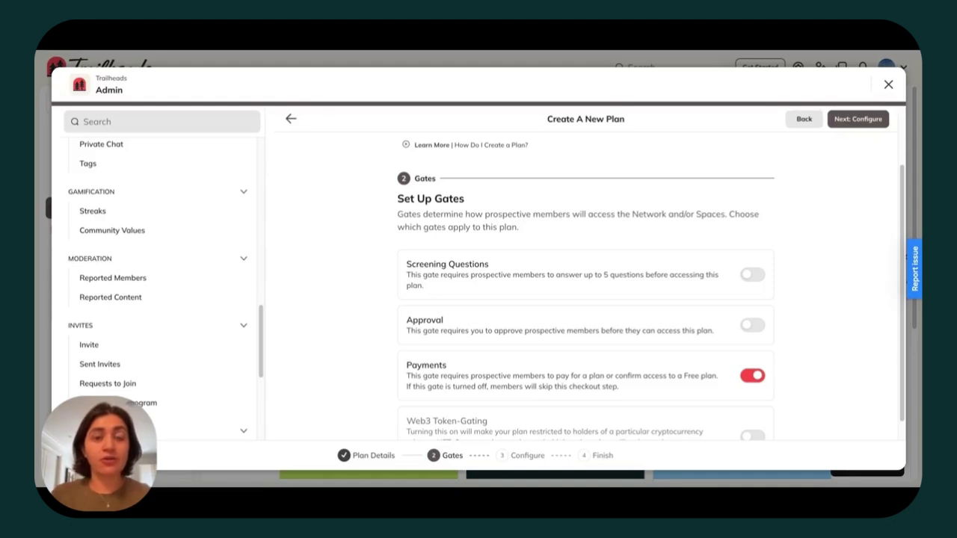
click(753, 377)
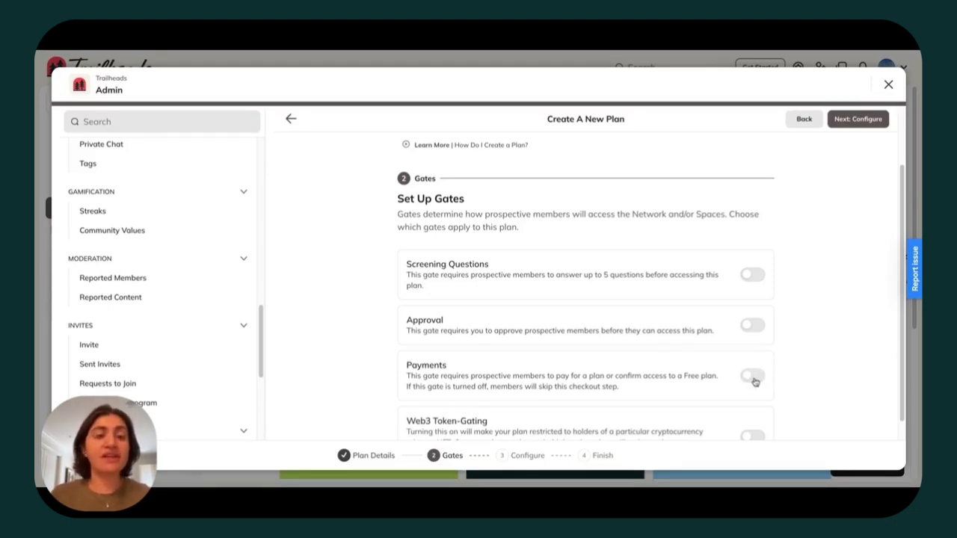
click(753, 376)
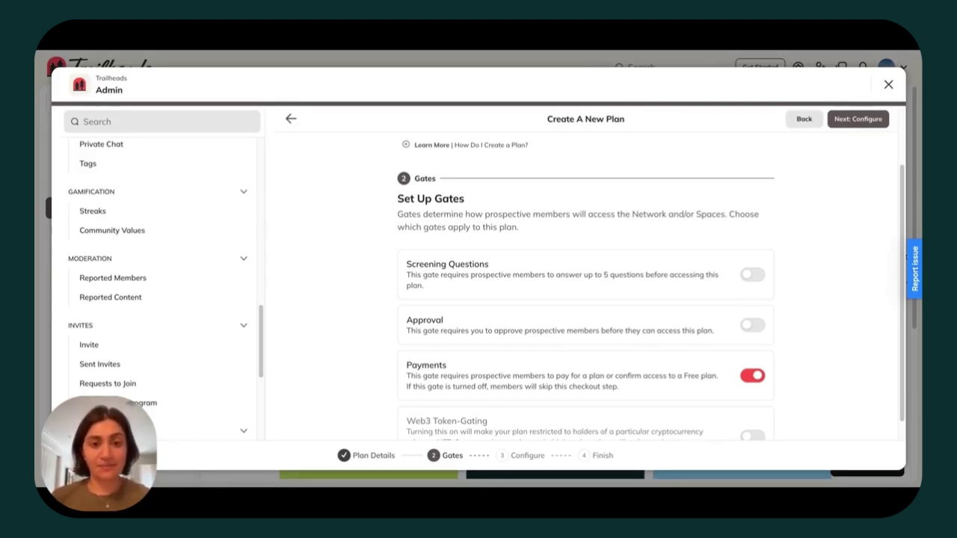
click(753, 276)
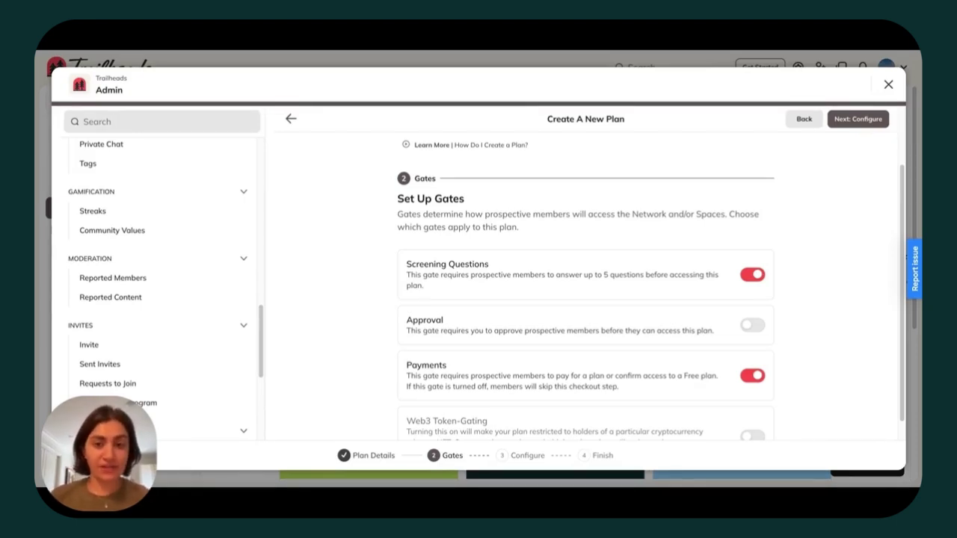
On the Configure step, keep the Payments gate on Web with Subscription, Monthly pricing
click(852, 119)
scroll(630, 307, down, 1)
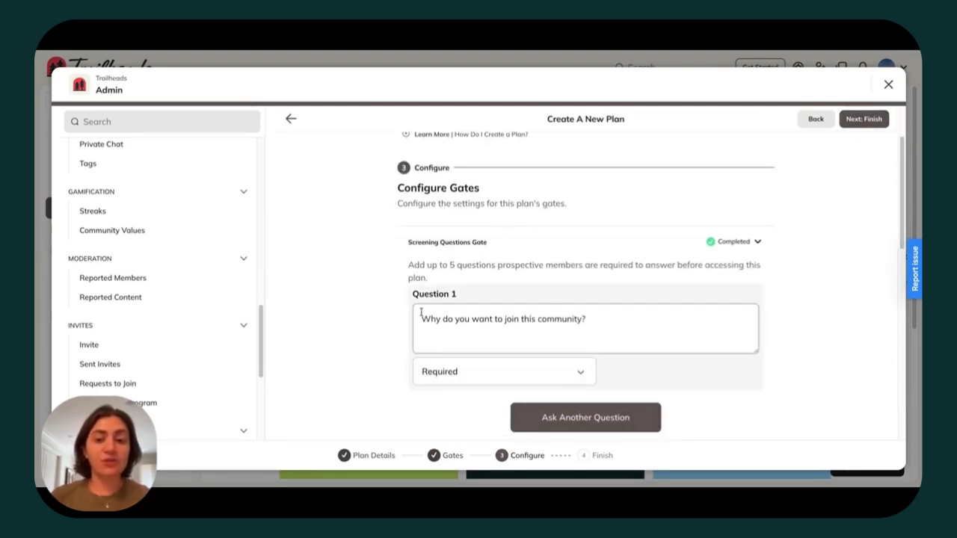
scroll(420, 312, down, 5)
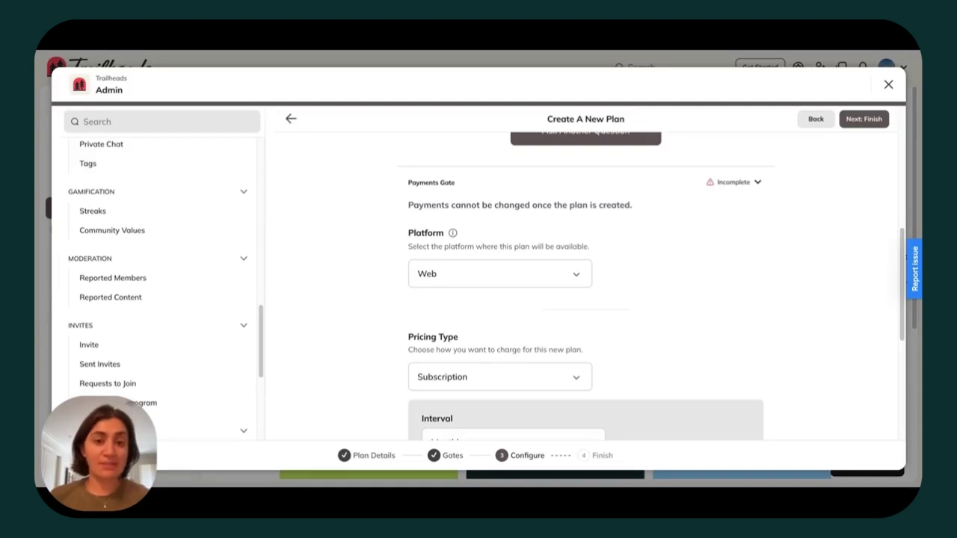
click(455, 279)
click(442, 306)
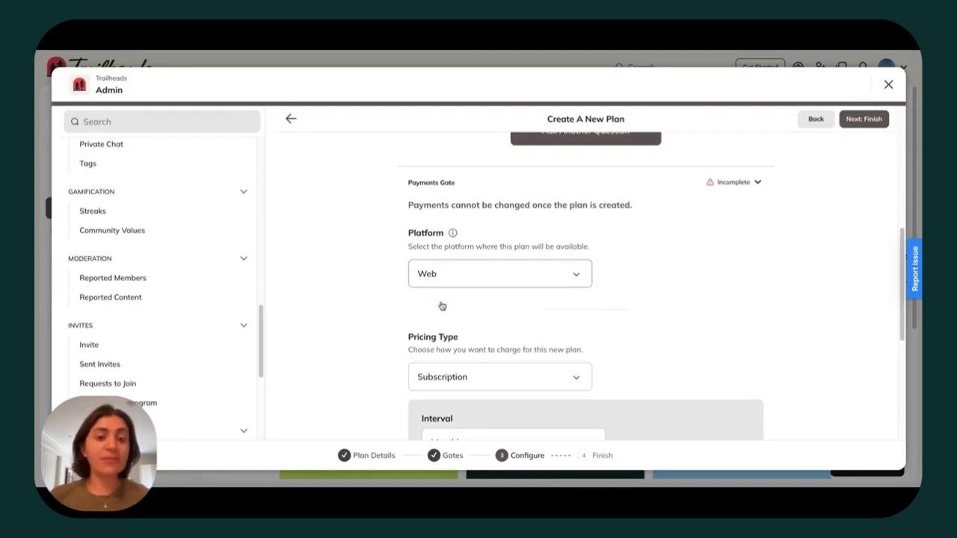
scroll(382, 318, down, 1)
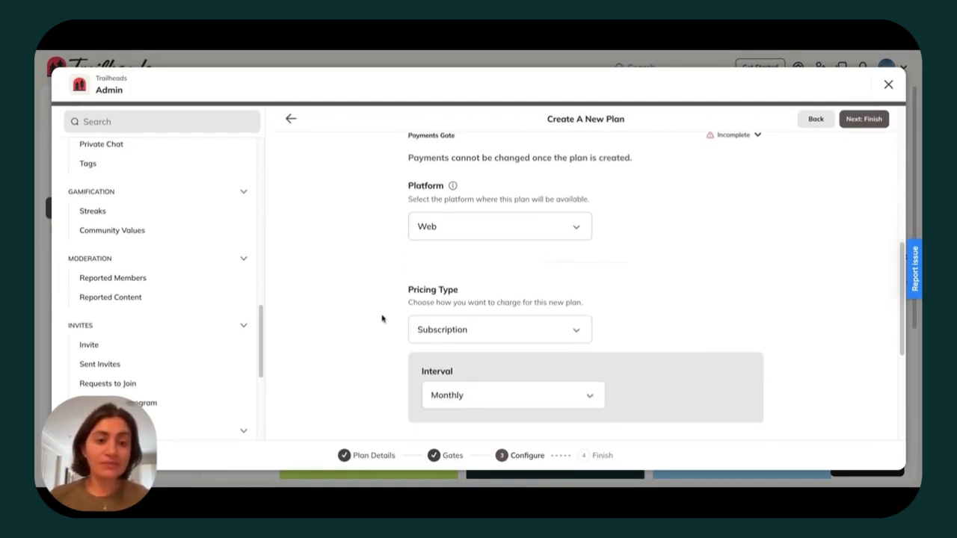
scroll(382, 318, down, 1)
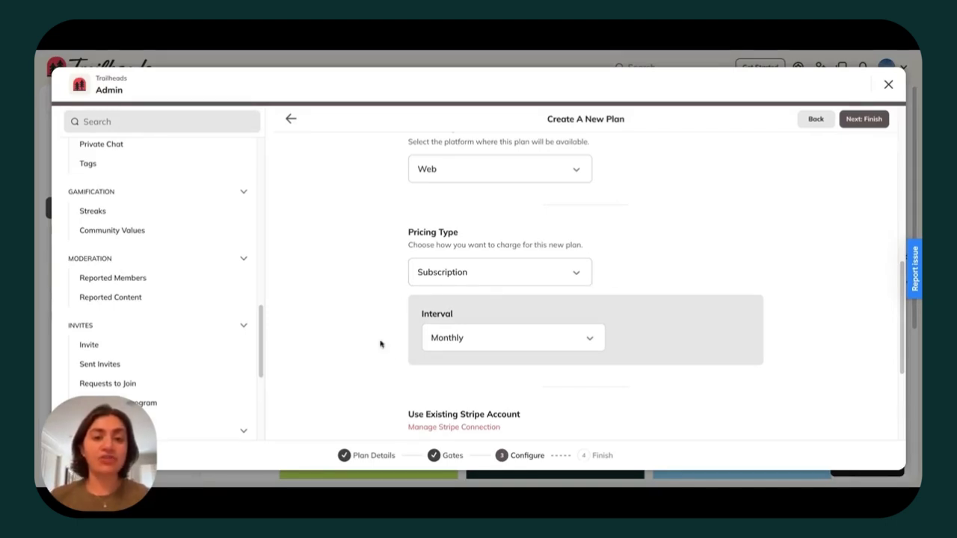
Set the pricing type to Combine Offers using Custom Subscription Intervals
click(463, 278)
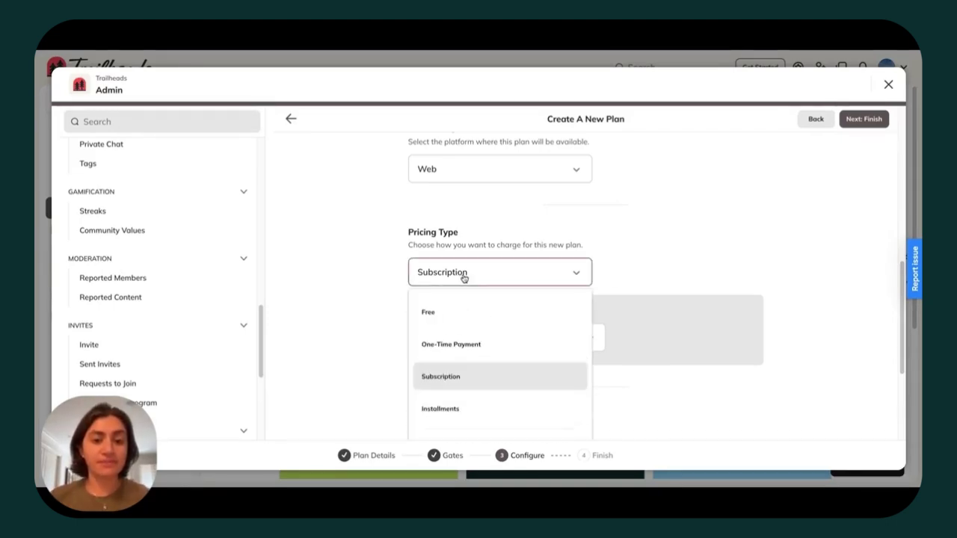
scroll(455, 337, down, 2)
click(452, 350)
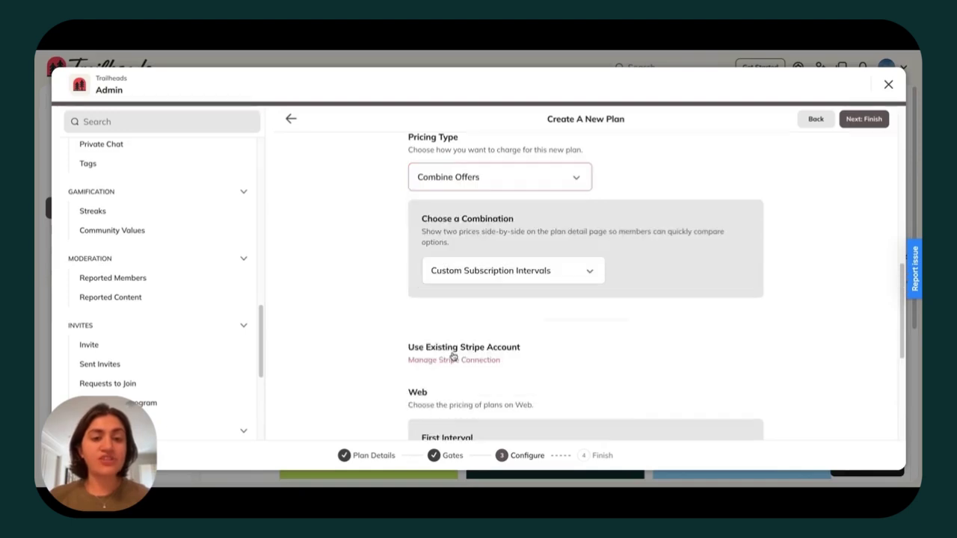
click(499, 278)
click(487, 302)
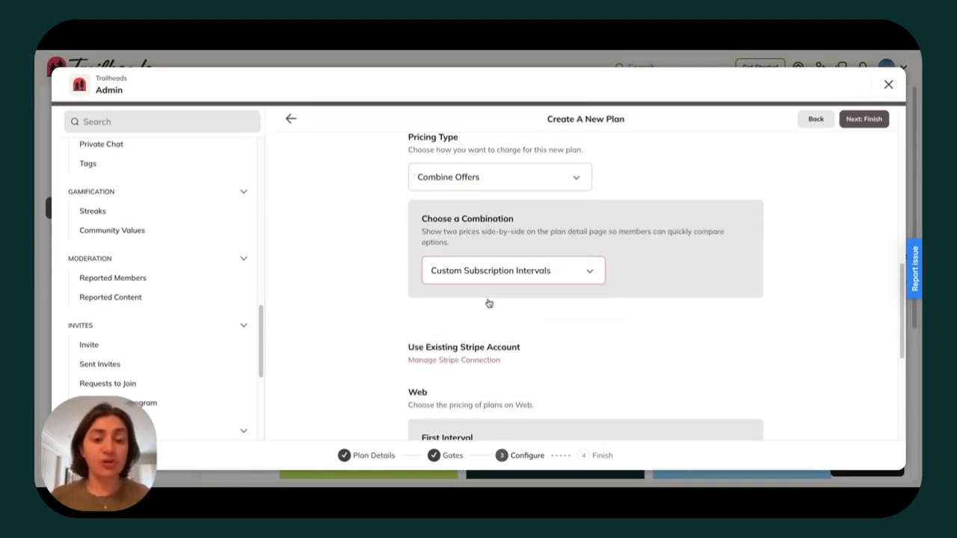
scroll(449, 299, down, 2)
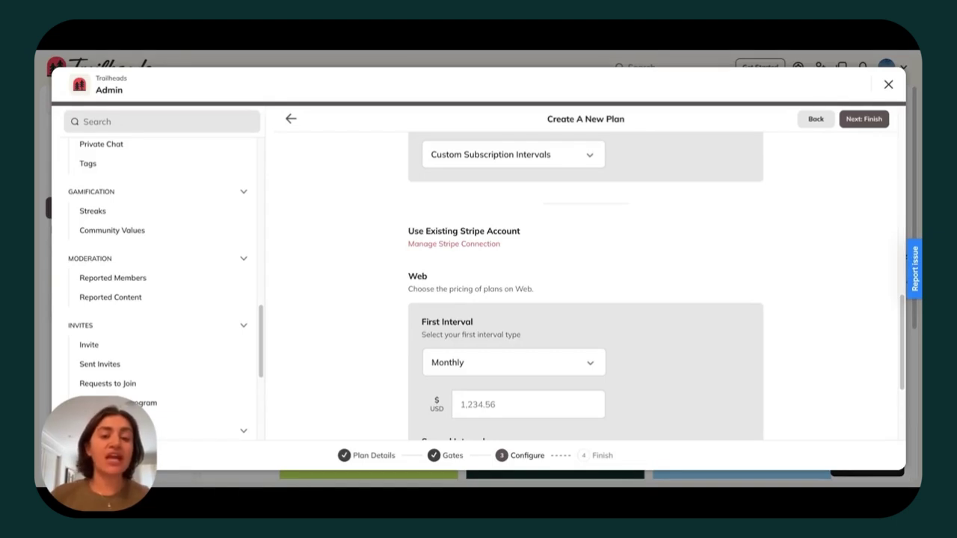
scroll(448, 314, down, 1)
Price the intervals at 48 USD Monthly and 500 USD Annually
click(441, 302)
scroll(440, 301, down, 2)
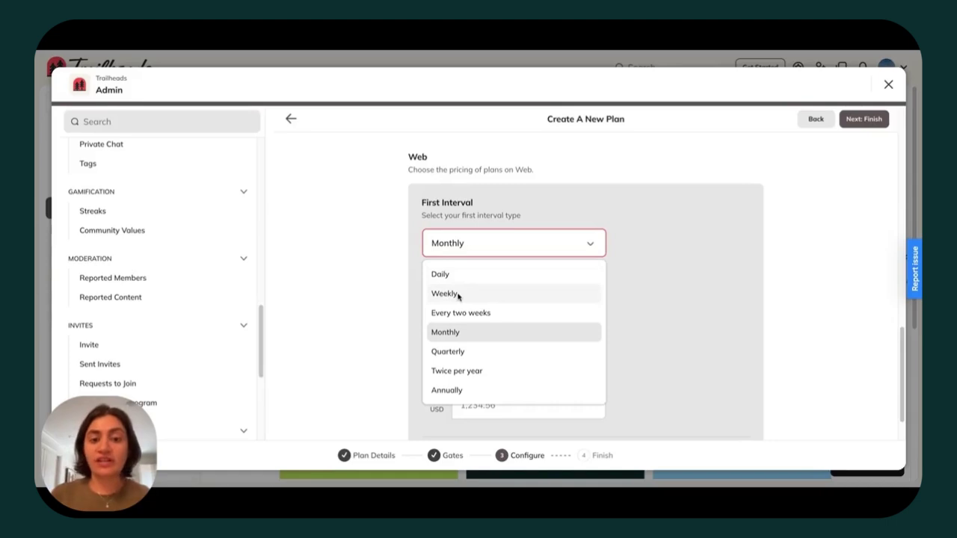
click(351, 333)
click(505, 287)
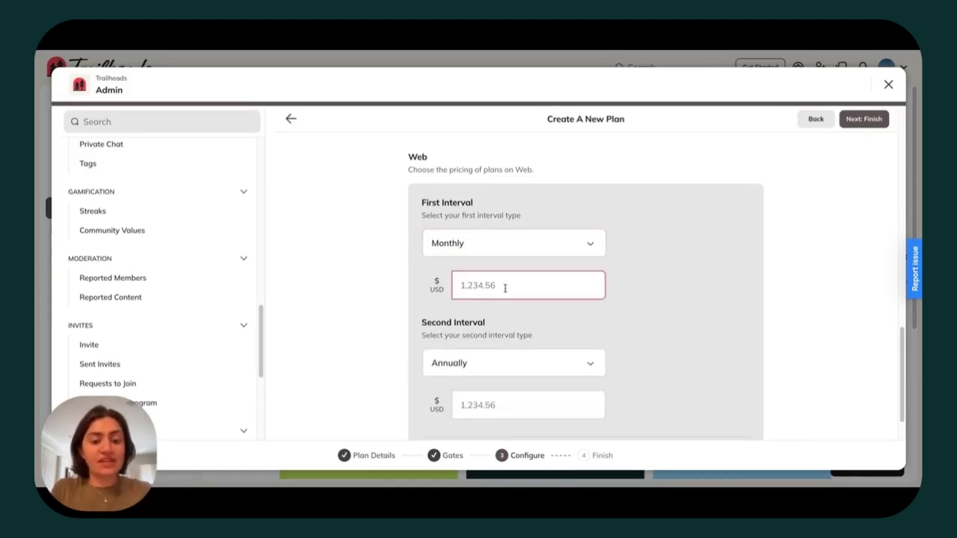
text(48)
scroll(503, 286, down, 1)
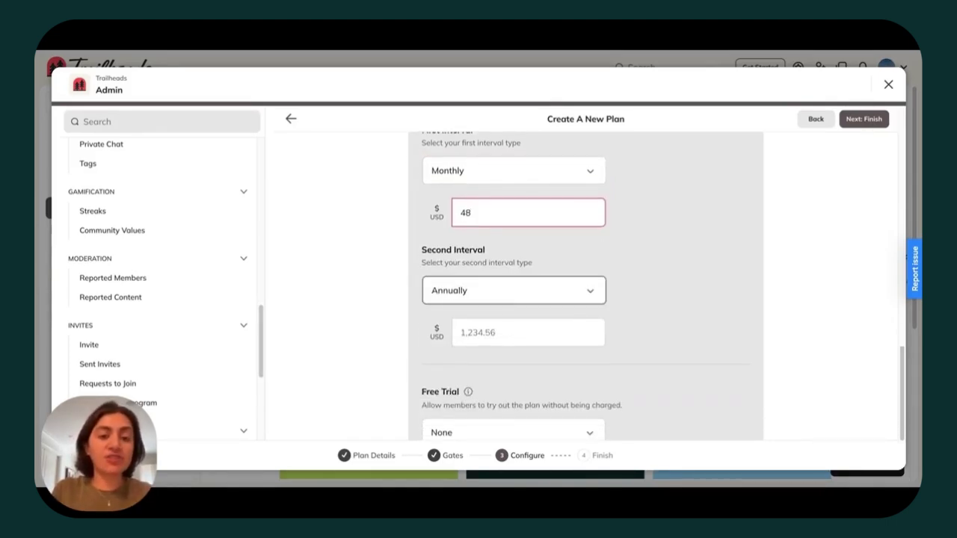
click(499, 326)
text(500)
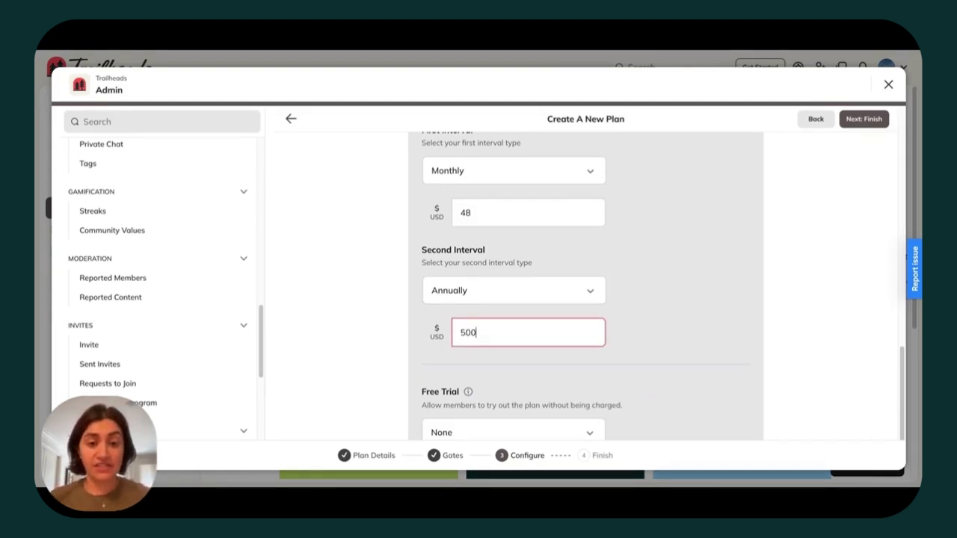
scroll(585, 299, down, 2)
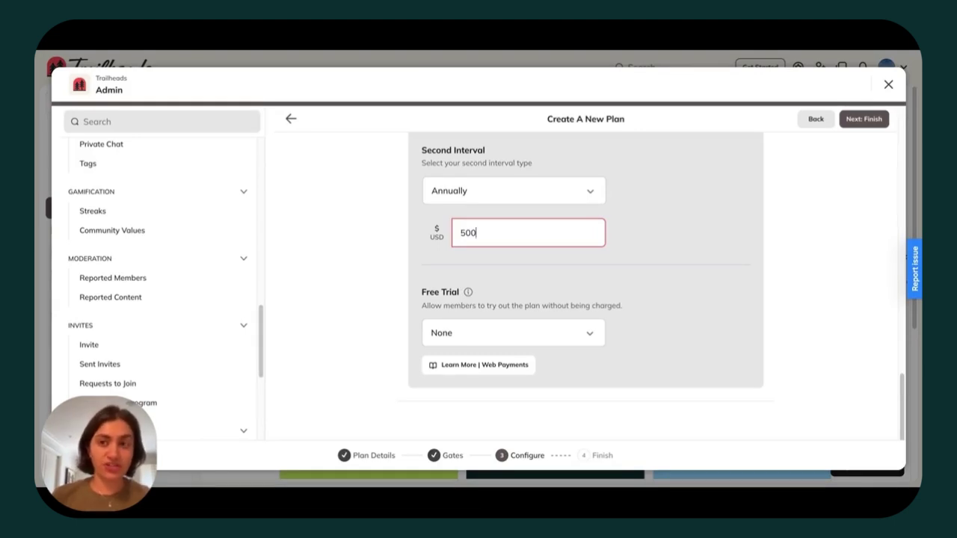
Review the final plan card preview and create the Trailheads Membership plan
click(863, 119)
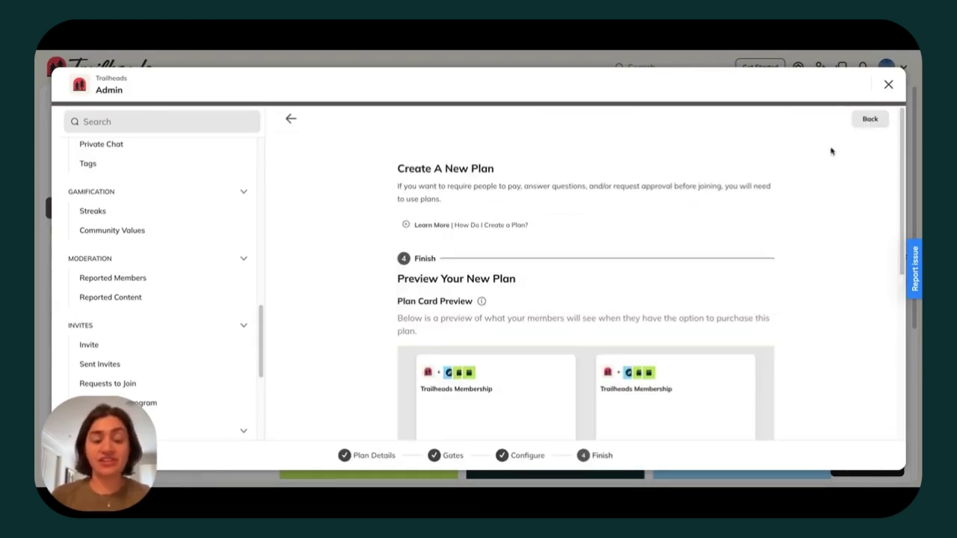
scroll(666, 267, down, 3)
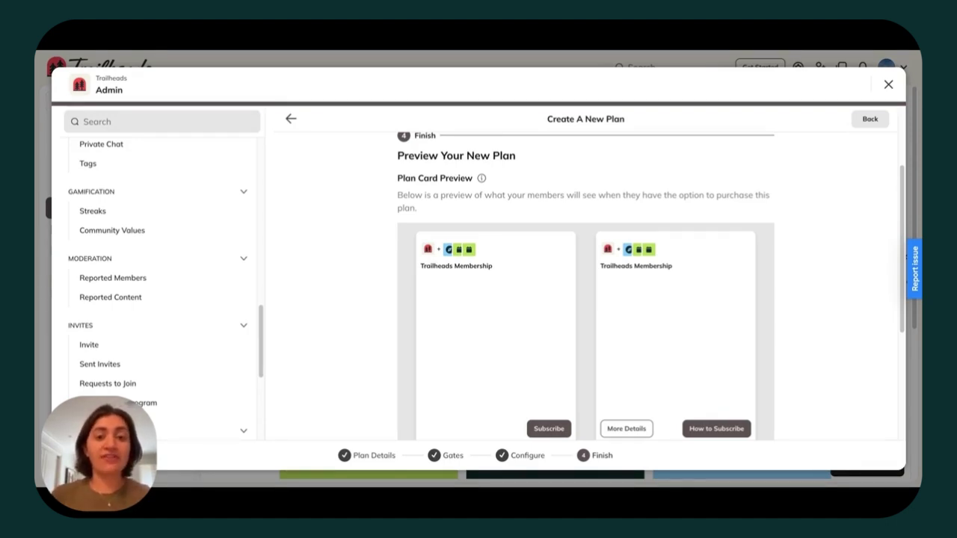
scroll(585, 284, down, 7)
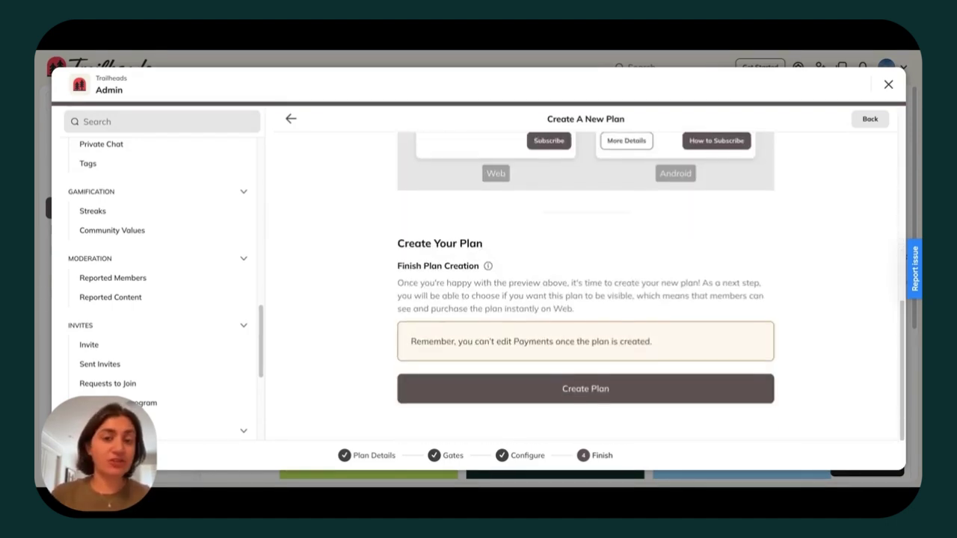
click(585, 396)
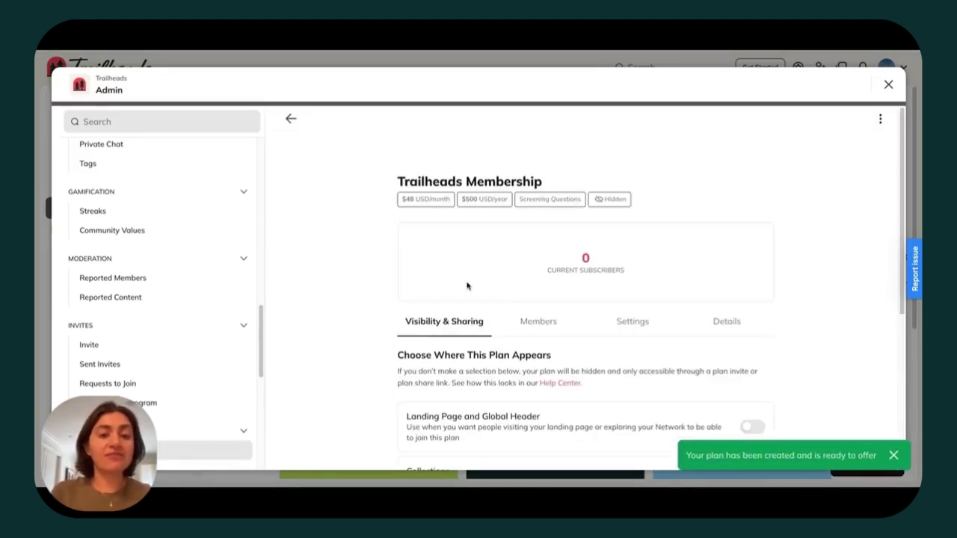
Copy the plan's landing page share link and show the plan on Landing Page and Global Header
scroll(466, 285, down, 3)
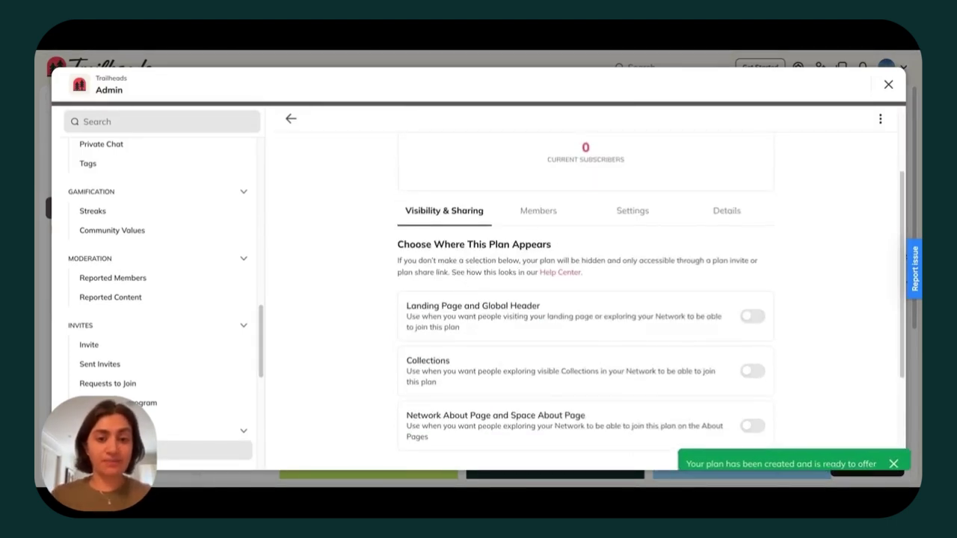
scroll(467, 286, down, 3)
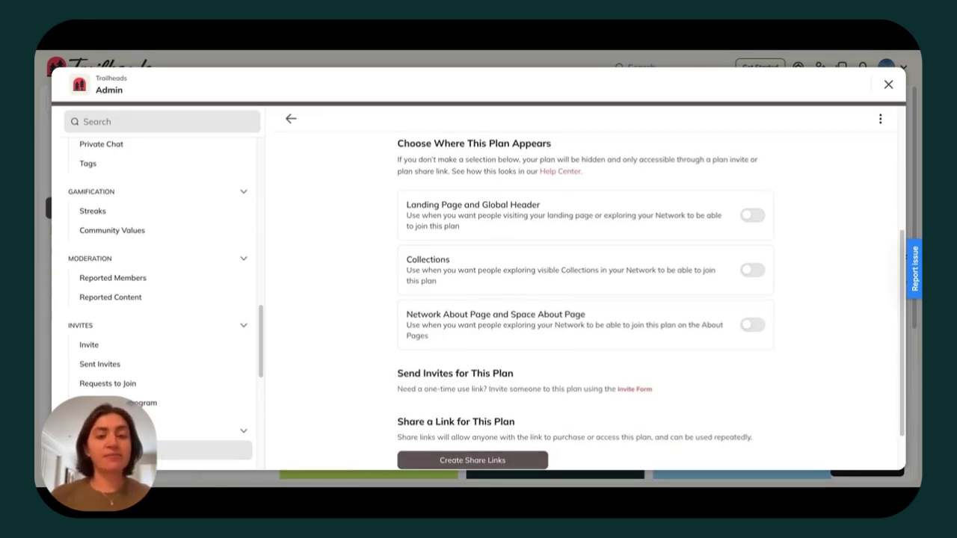
scroll(493, 425, down, 2)
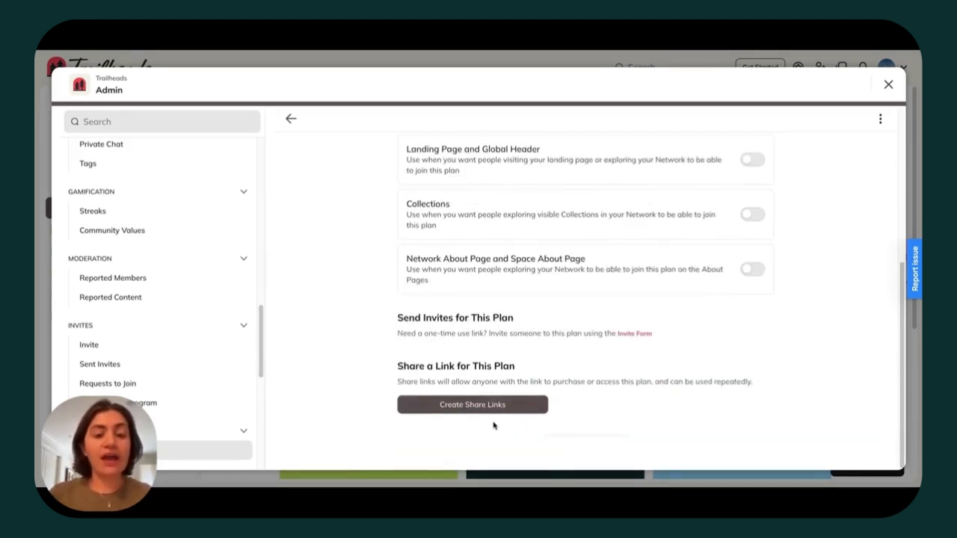
click(489, 408)
scroll(487, 413, down, 2)
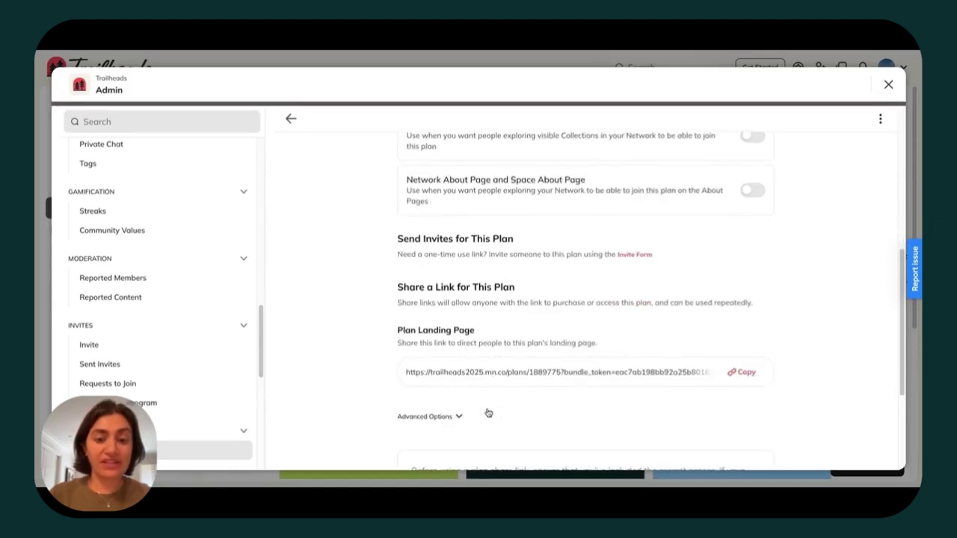
click(748, 373)
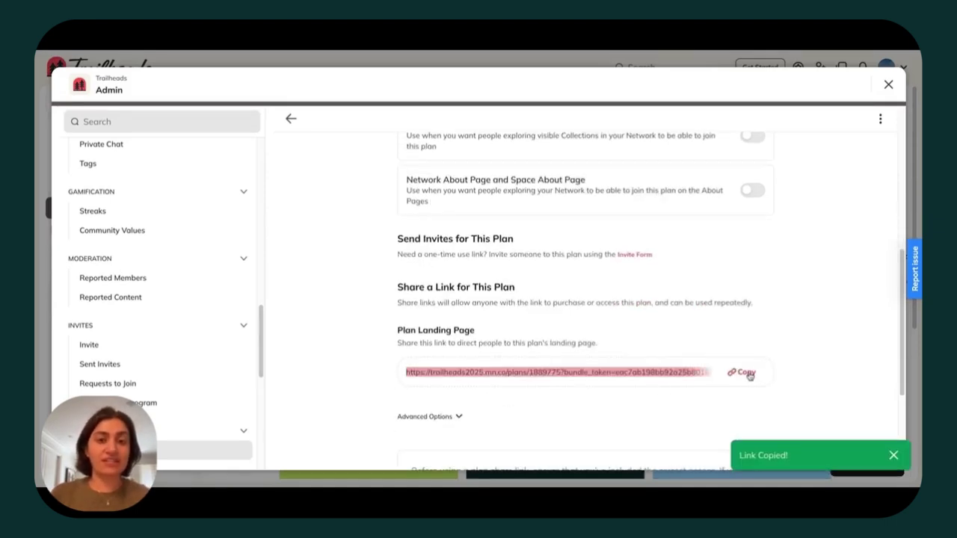
scroll(749, 376, up, 3)
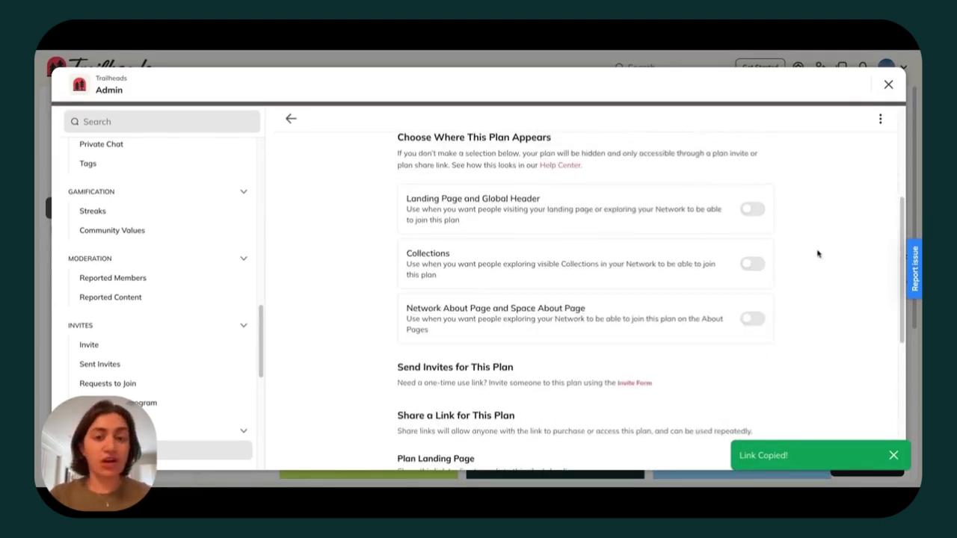
click(755, 209)
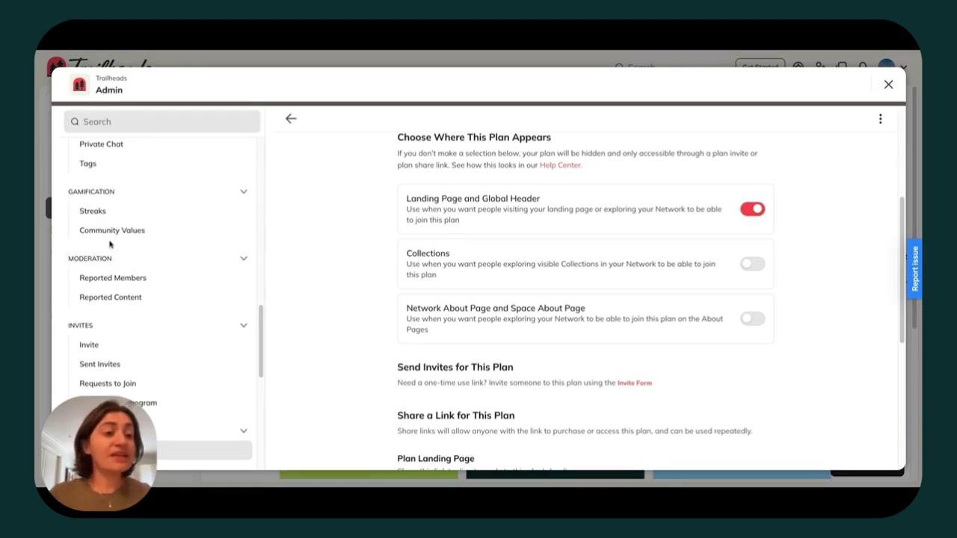
Open the published trailheads2025.mn.co landing page in the Landing Page Editor
scroll(110, 244, up, 10)
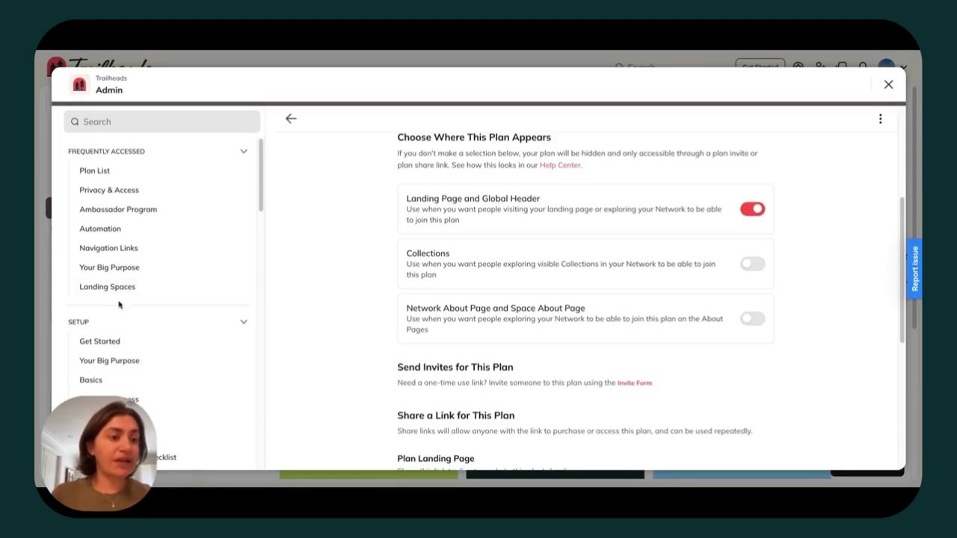
scroll(115, 373, down, 1)
click(118, 403)
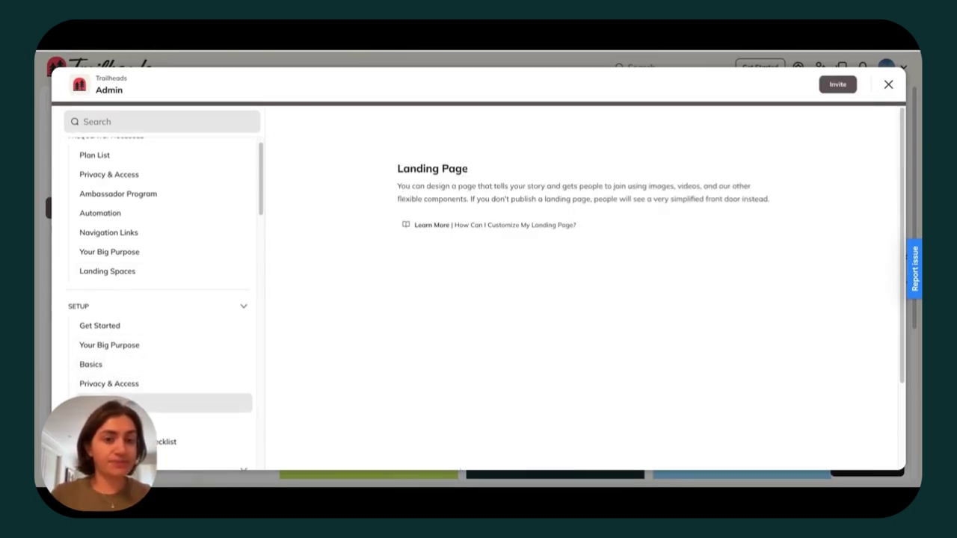
click(426, 323)
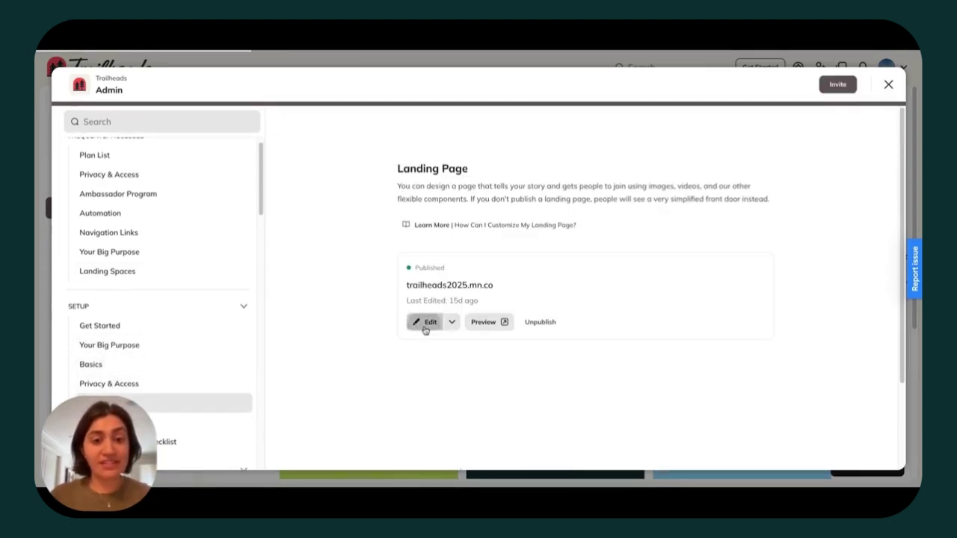
scroll(424, 331, down, 5)
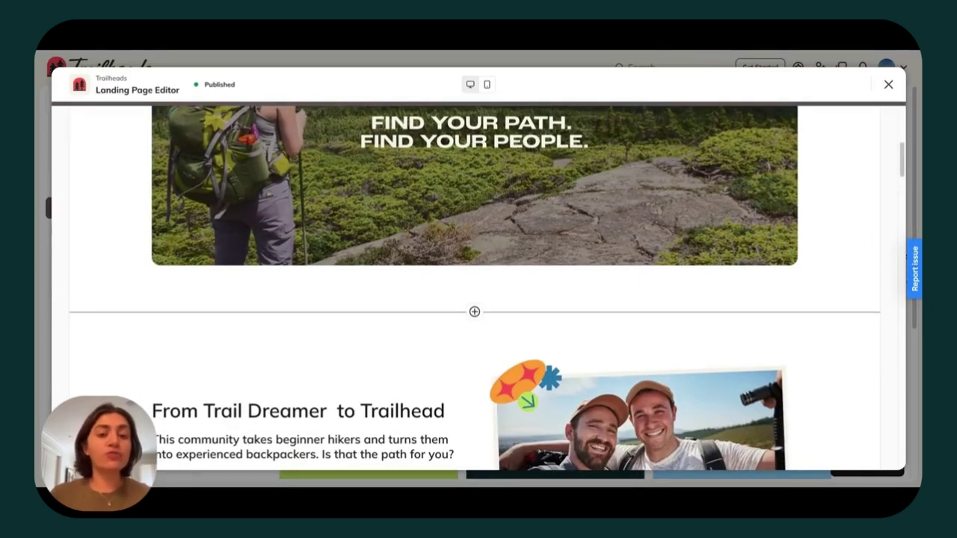
scroll(474, 288, down, 3)
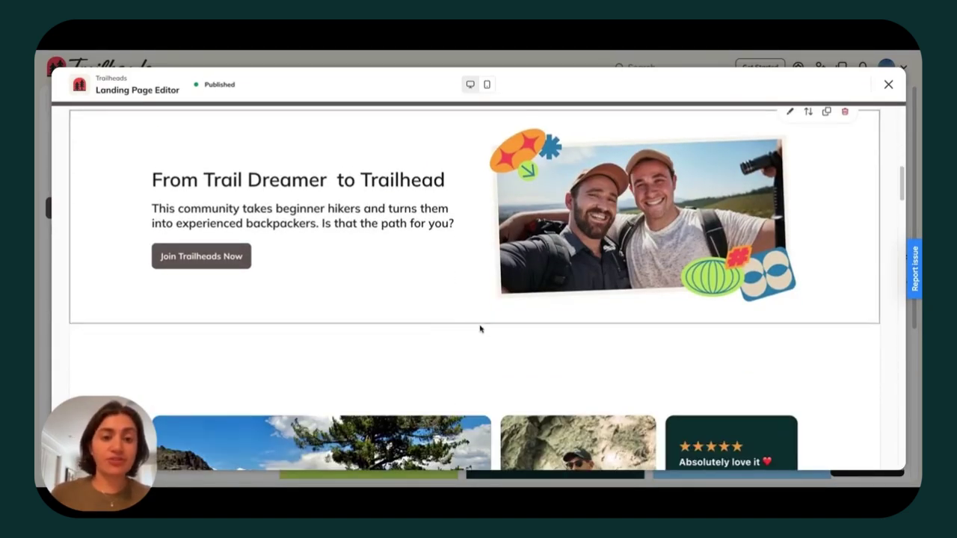
scroll(479, 326, up, 3)
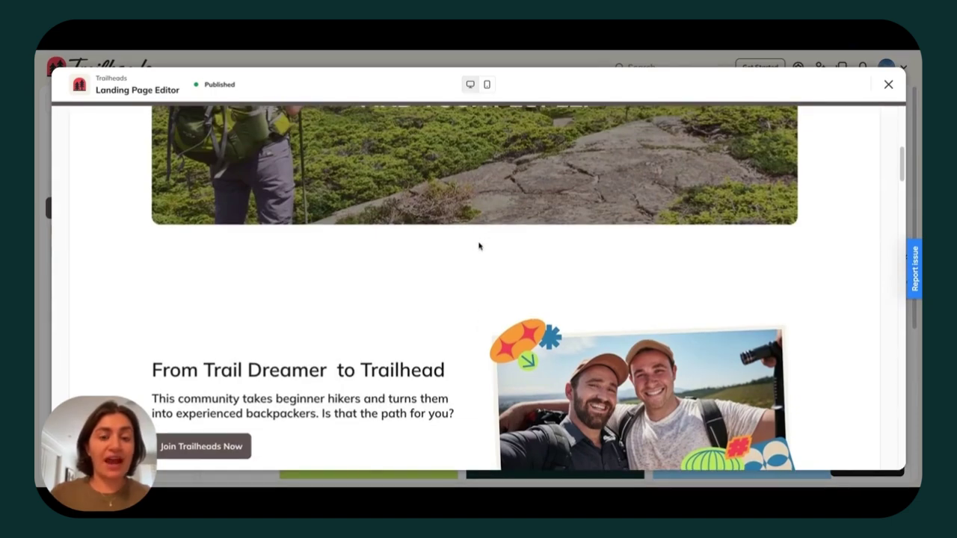
scroll(466, 297, down, 6)
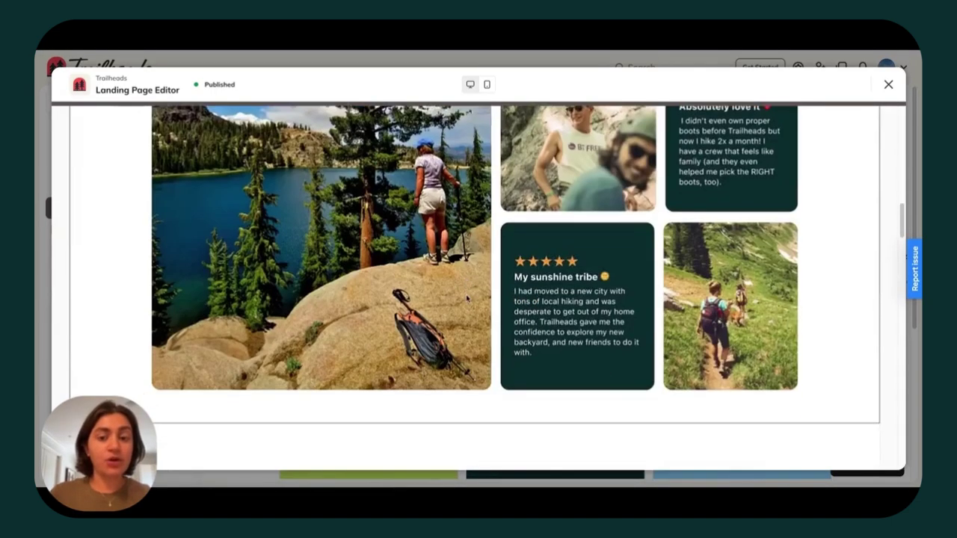
scroll(466, 298, down, 5)
scroll(471, 275, up, 1)
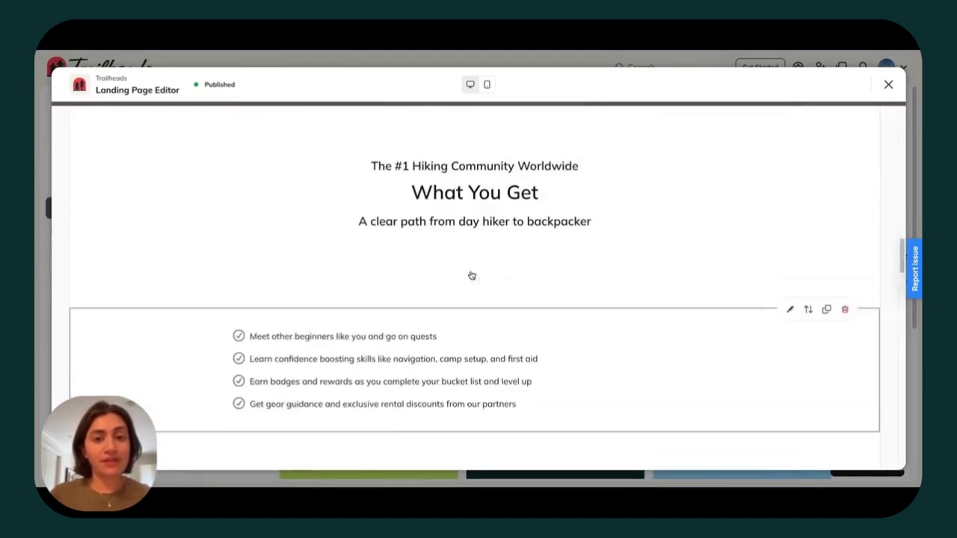
Add a Plan Carousel section, publish the landing page, and exit the editor
click(474, 334)
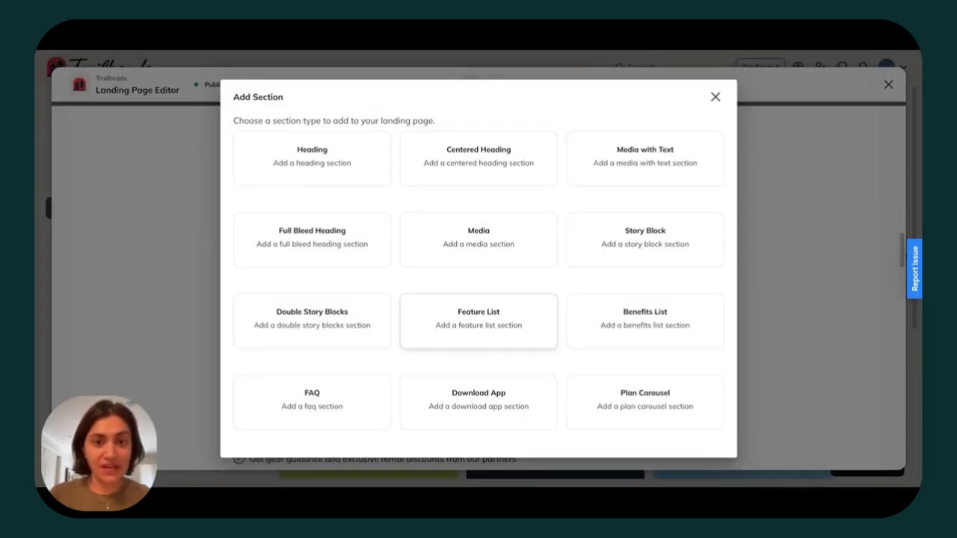
click(619, 397)
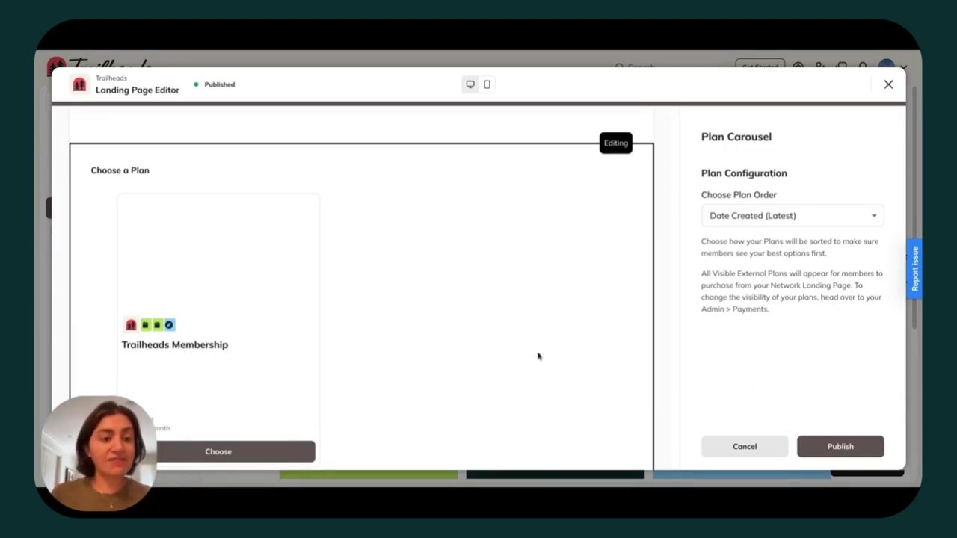
scroll(474, 359, down, 3)
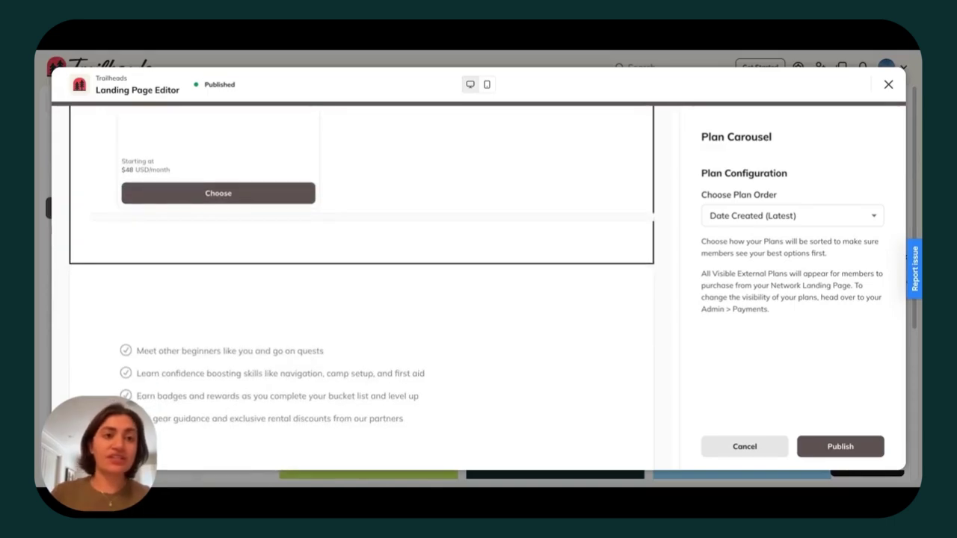
click(822, 450)
scroll(483, 294, up, 8)
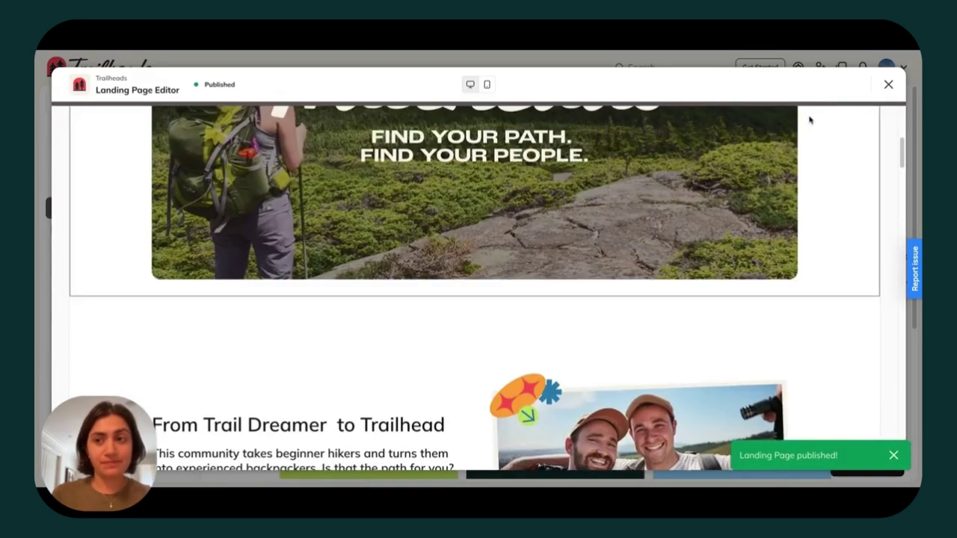
click(888, 84)
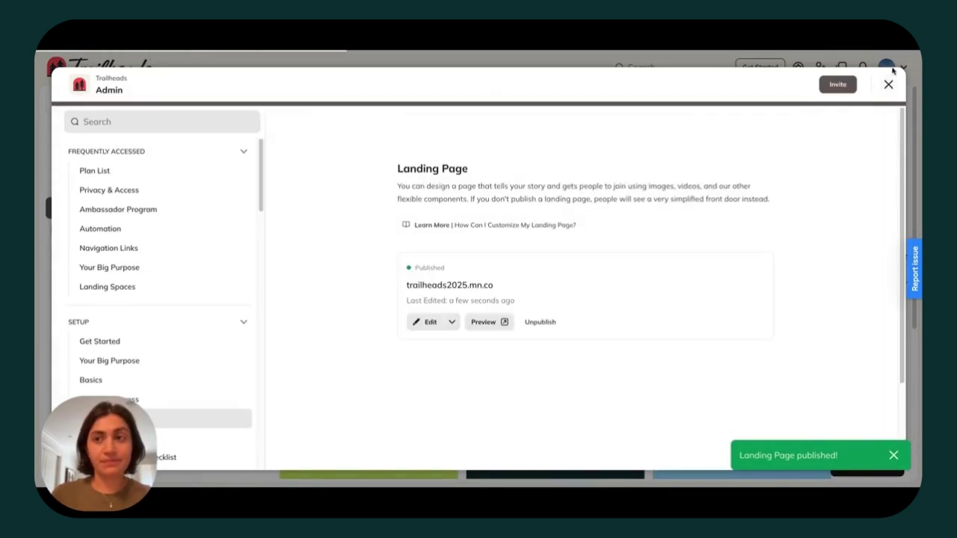
From the Plans list, duplicate the Trailheads Membership plan into a new prefilled plan form
scroll(90, 321, down, 2)
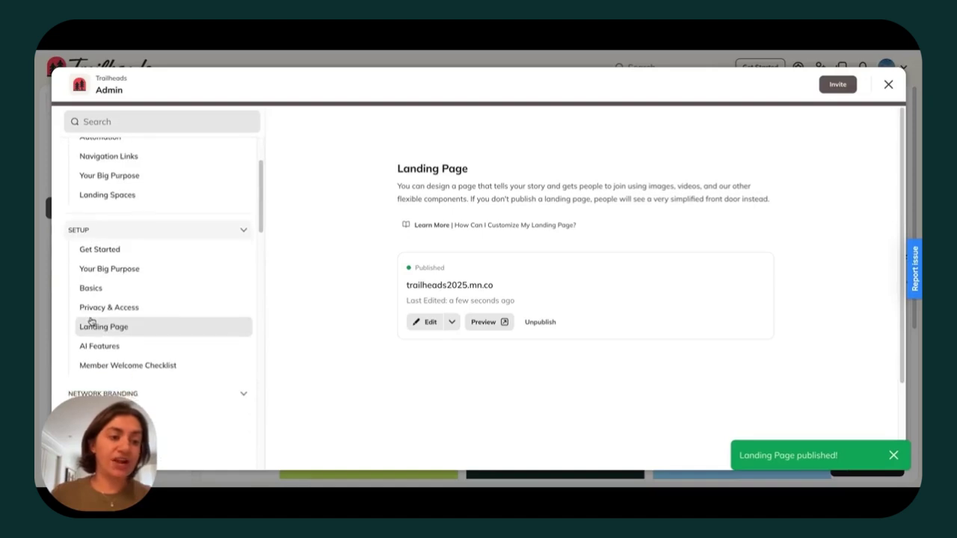
scroll(92, 321, down, 5)
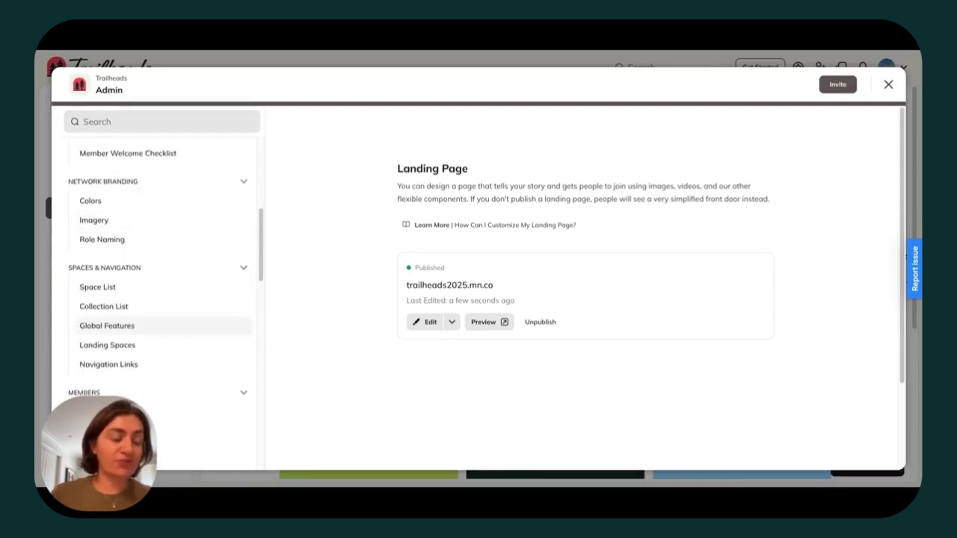
scroll(150, 321, down, 3)
scroll(164, 422, down, 1)
scroll(149, 336, down, 3)
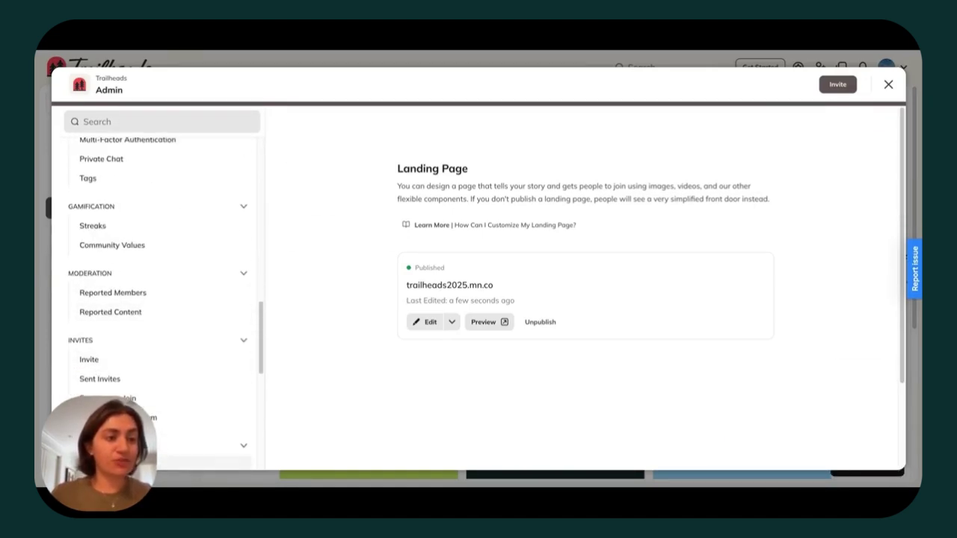
click(119, 461)
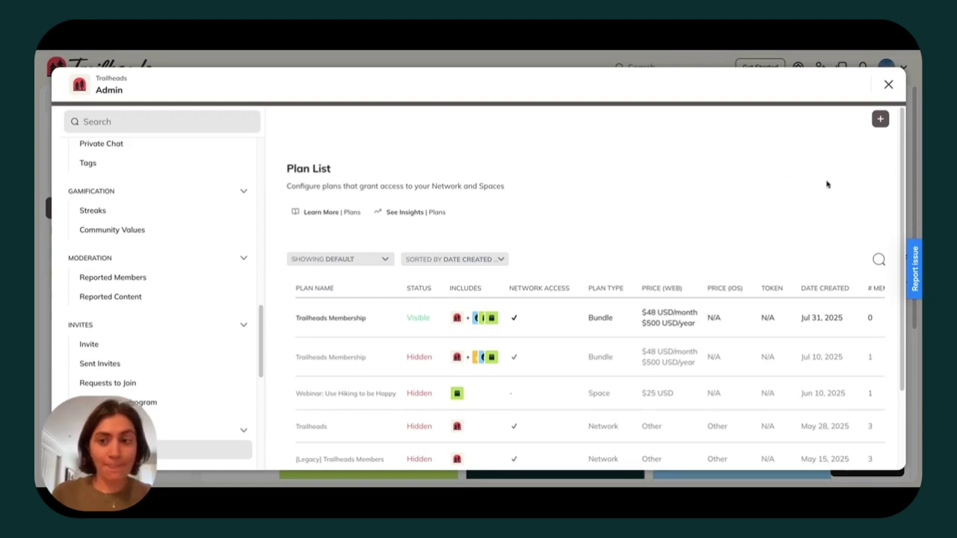
click(877, 318)
scroll(874, 315, down, 2)
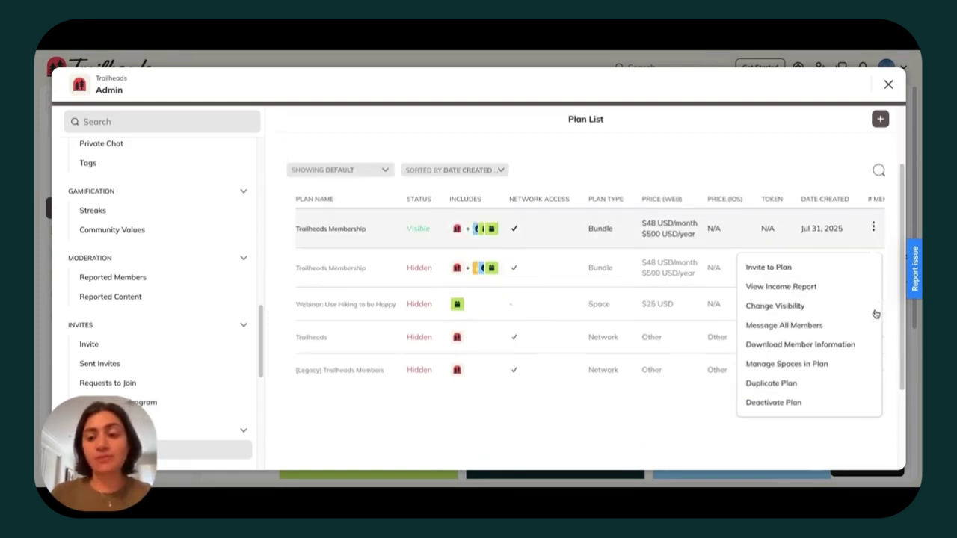
click(770, 377)
Add the Gear Drops + What's New and Member Missions & Milestones spaces to the copied plan
scroll(747, 374, down, 3)
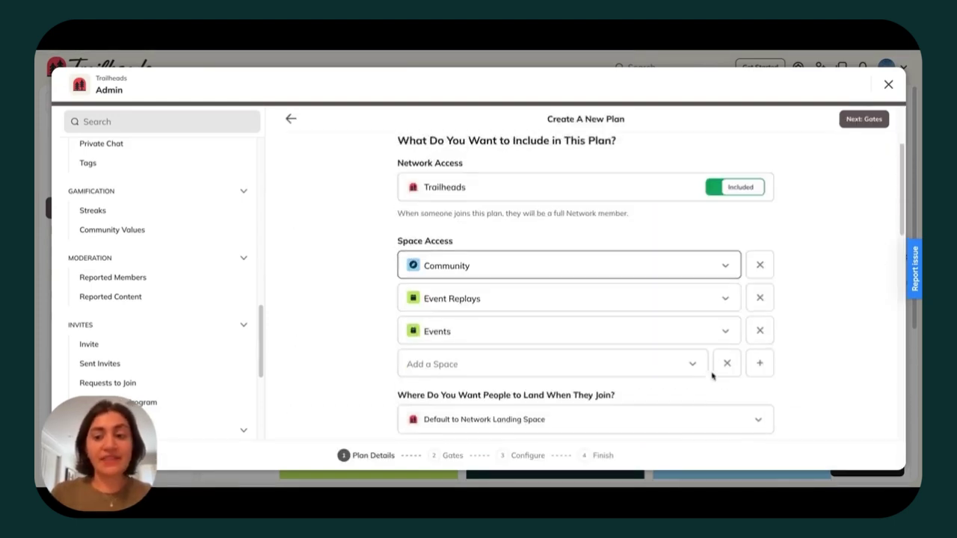
click(679, 358)
scroll(679, 358, down, 2)
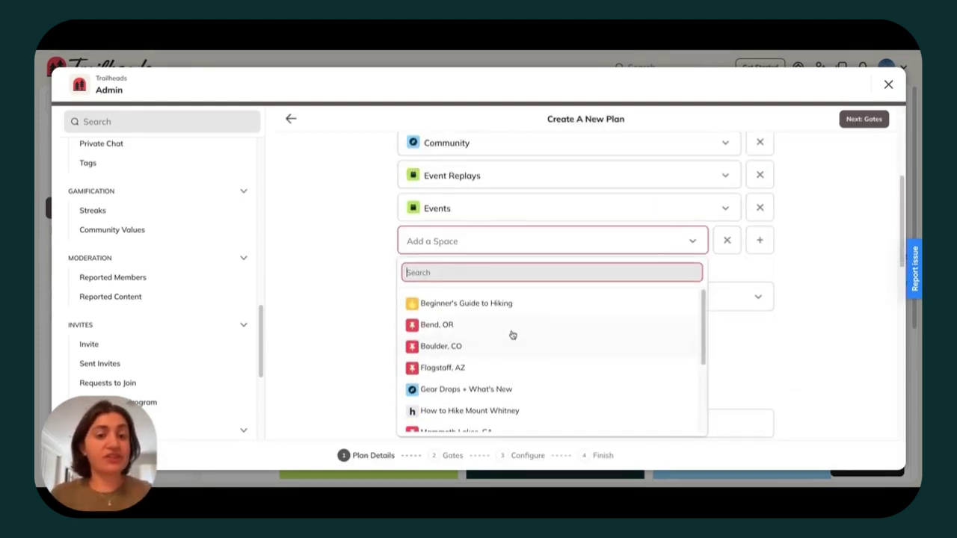
scroll(515, 348, down, 1)
click(508, 356)
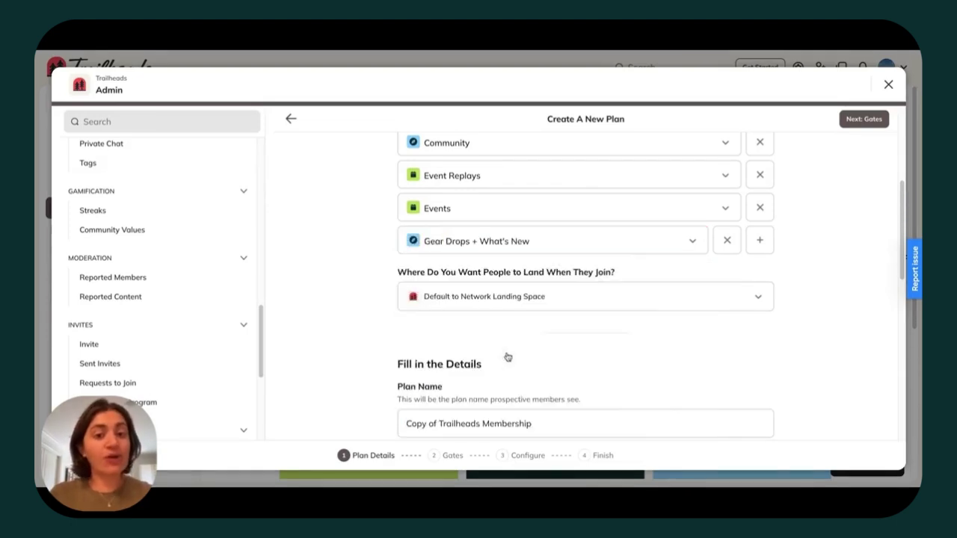
click(760, 243)
click(596, 275)
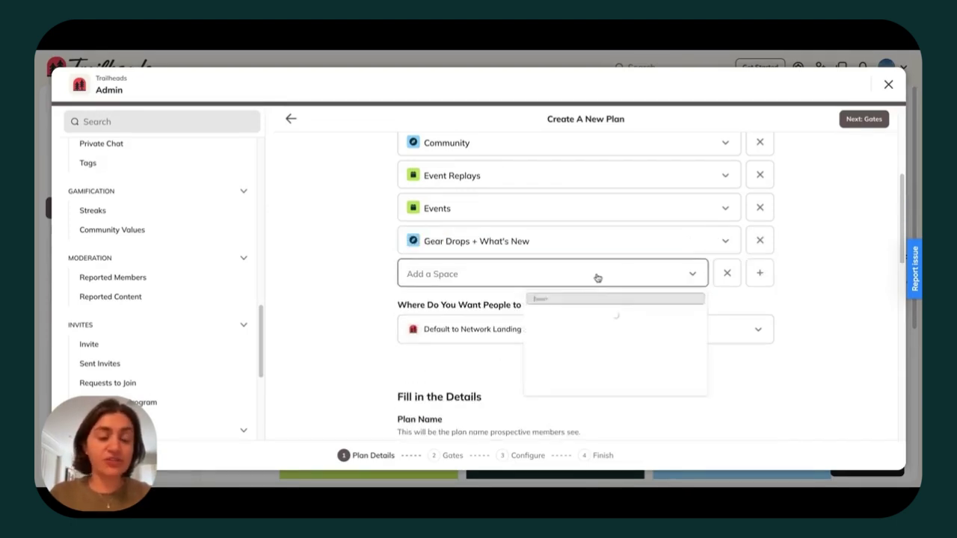
scroll(506, 395, down, 2)
click(505, 366)
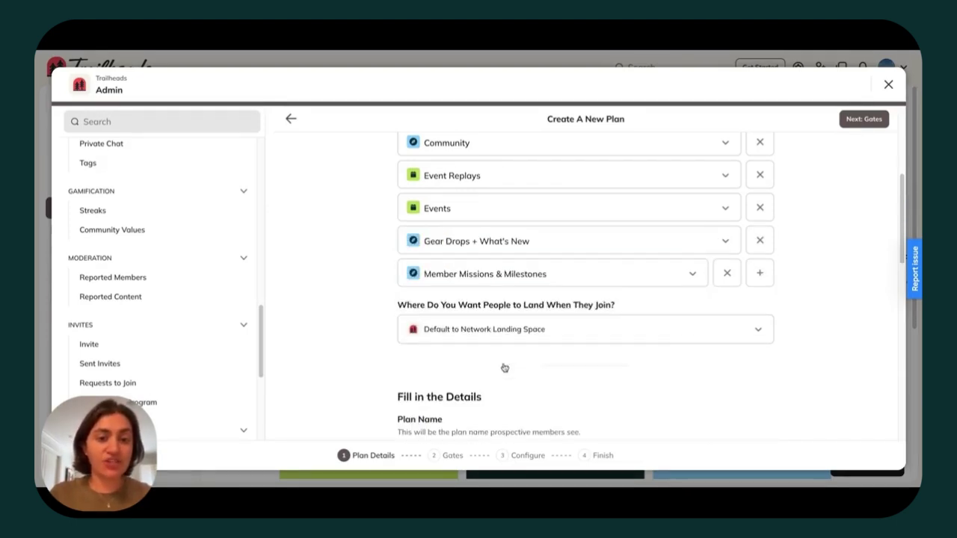
Replace the 'Copy of' prefix in the plan name with 'Gold Tier'
scroll(427, 301, down, 3)
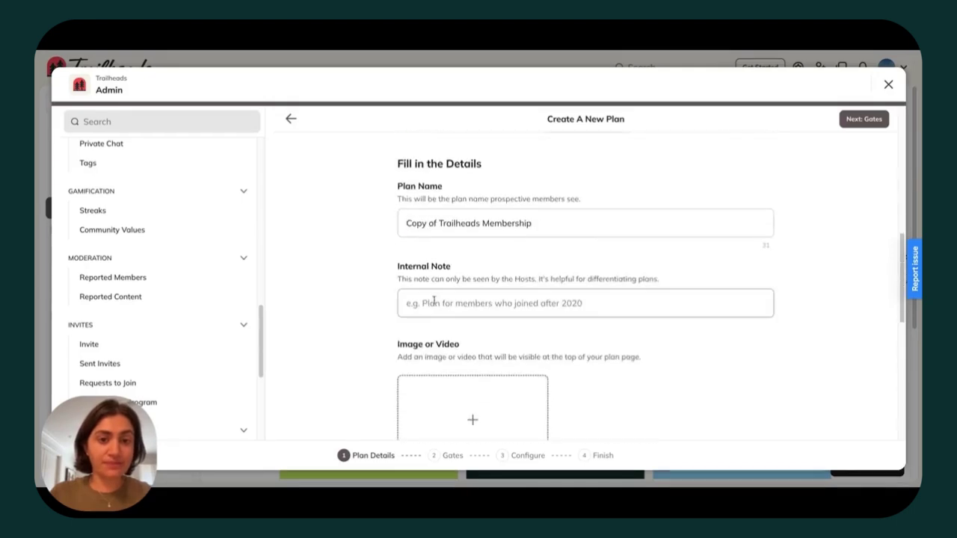
drag(440, 222, 371, 226)
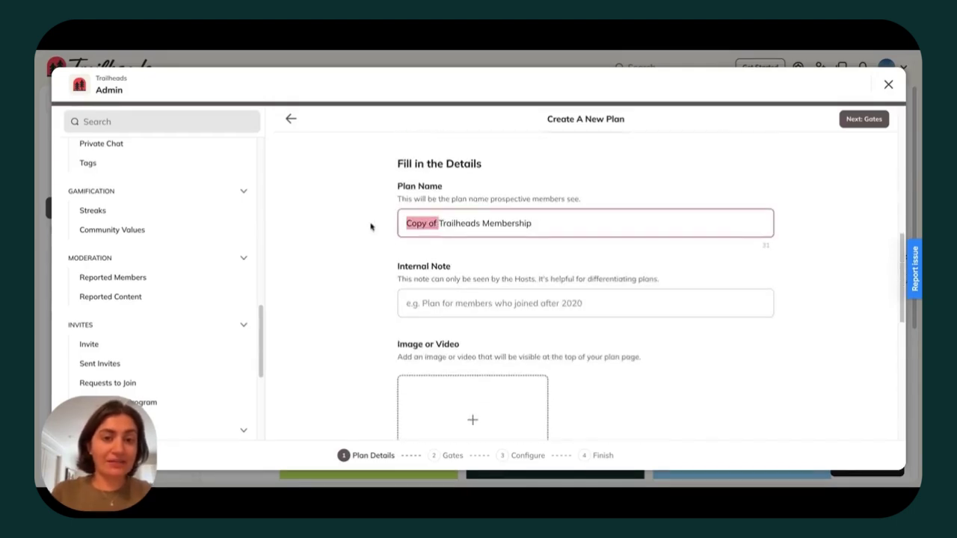
text(Go)
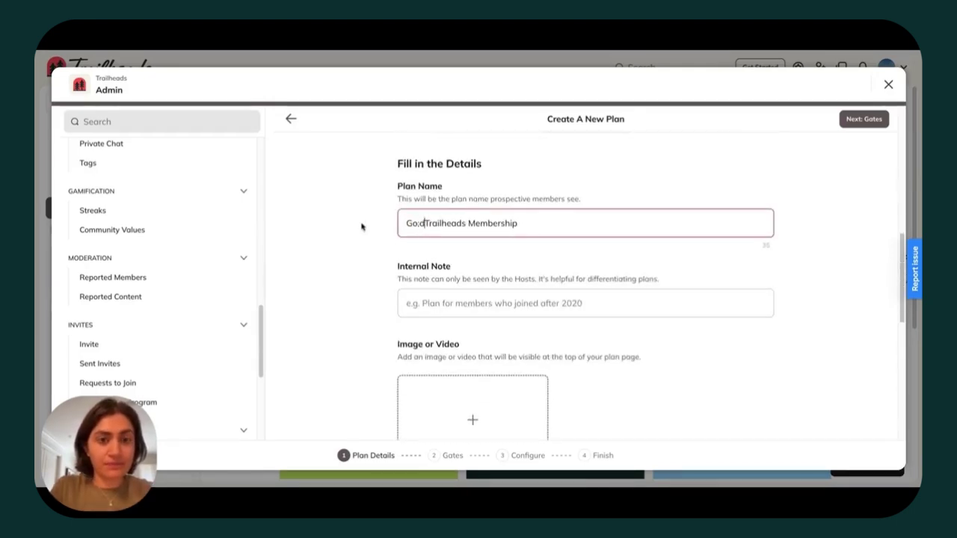
text(ld Tier)
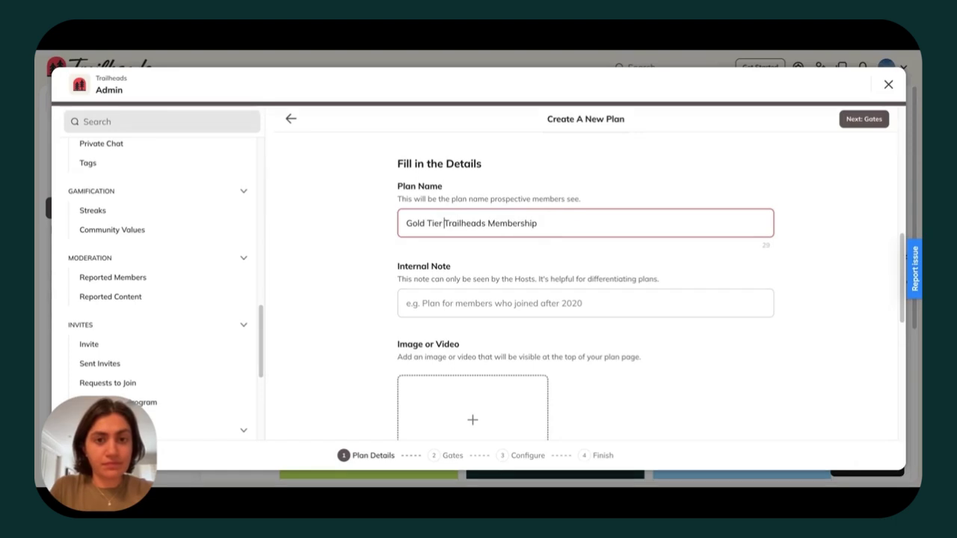
Turn off the Screening Questions gate on the Gold Tier plan
click(861, 120)
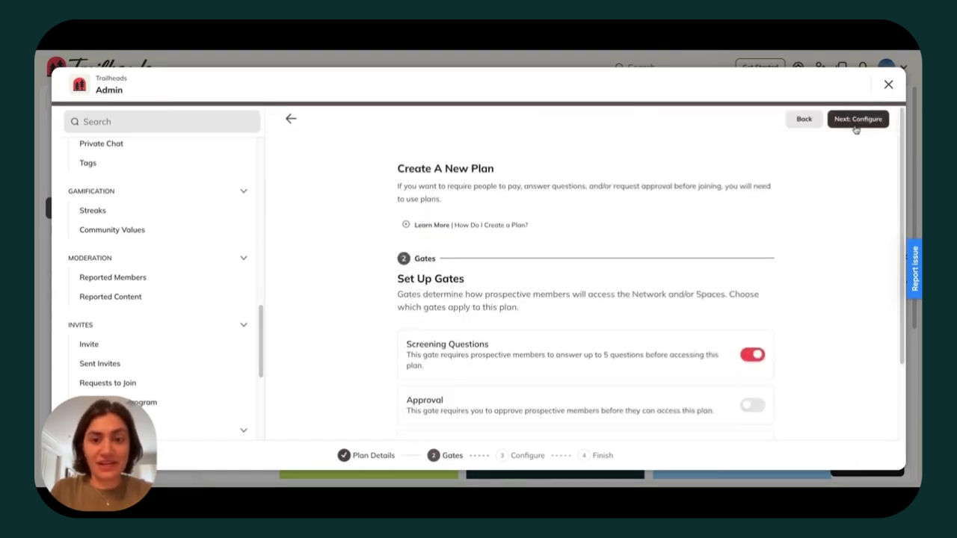
click(756, 353)
scroll(756, 354, down, 4)
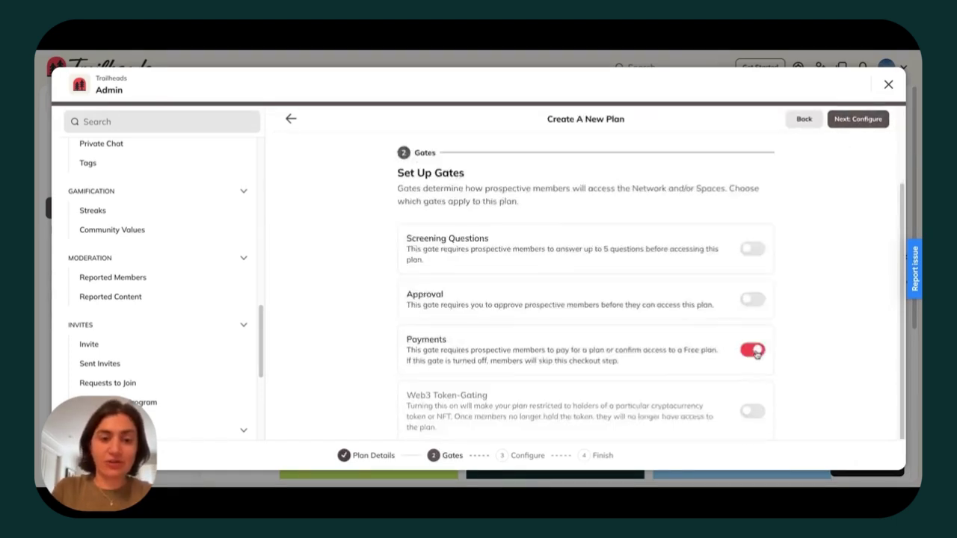
Set the plan's price to 100 for the monthly interval and 1000 for the yearly interval
click(859, 119)
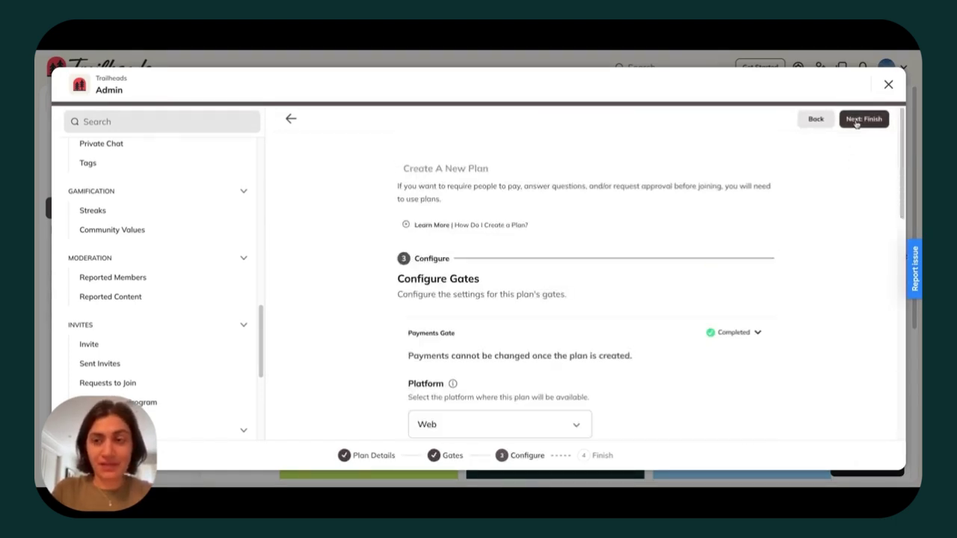
scroll(651, 267, down, 3)
scroll(508, 383, down, 2)
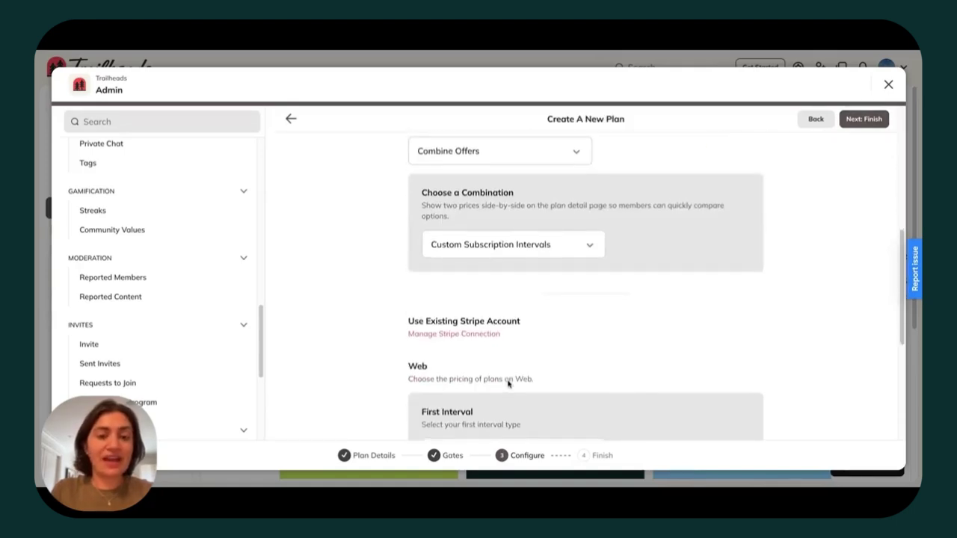
scroll(486, 286, down, 2)
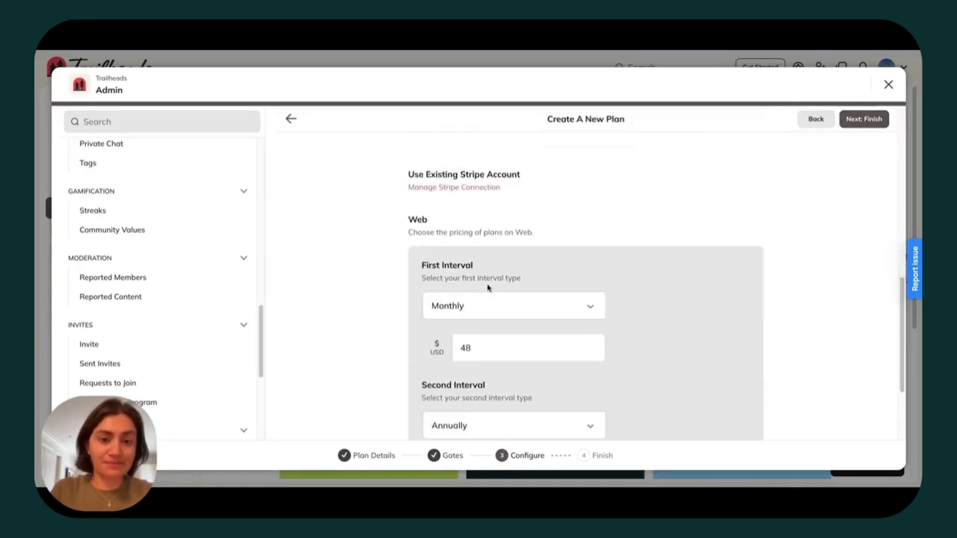
double_click(476, 339)
text(100)
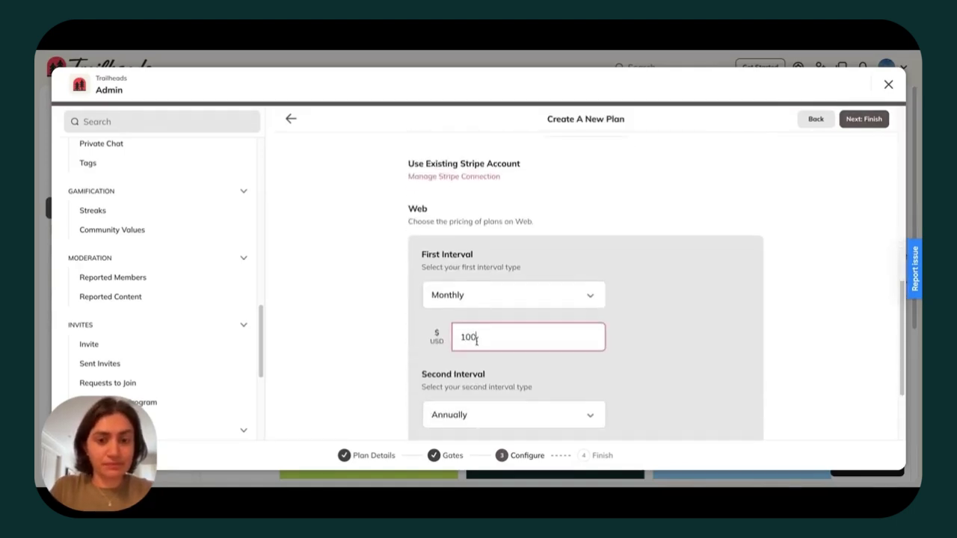
scroll(471, 340, down, 2)
double_click(470, 348)
text(100)
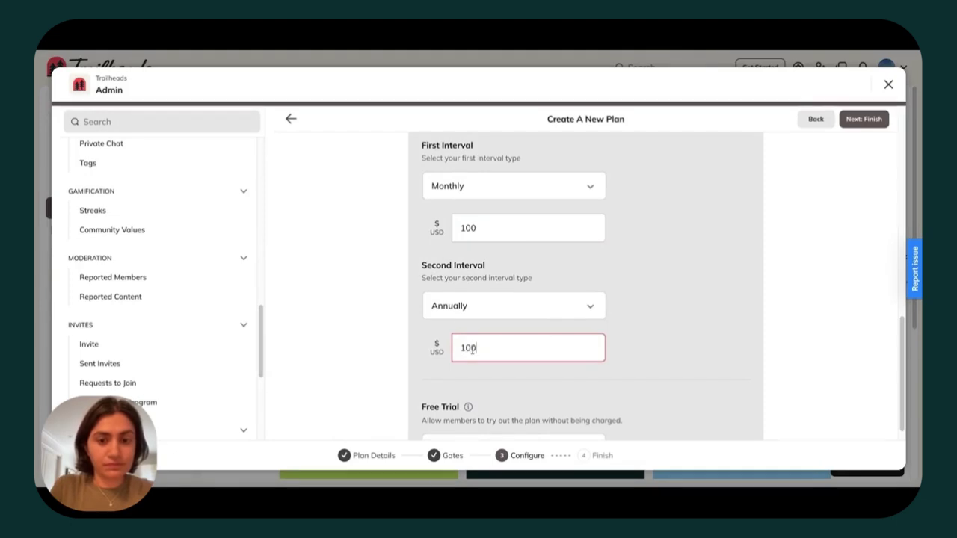
text(0)
scroll(523, 335, down, 1)
Create the Gold Tier plan, then switch on its Landing Page and Global Header visibility toggle
click(857, 120)
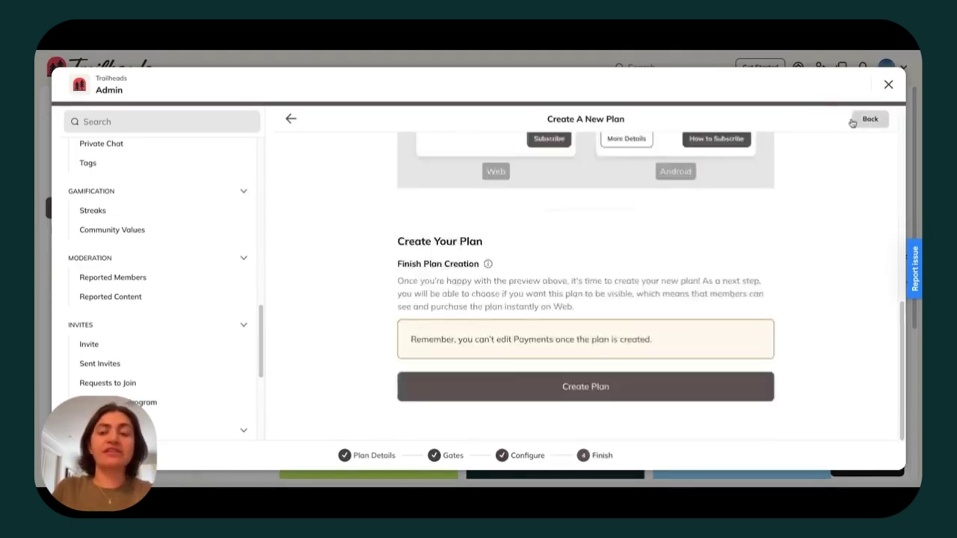
scroll(779, 197, down, 5)
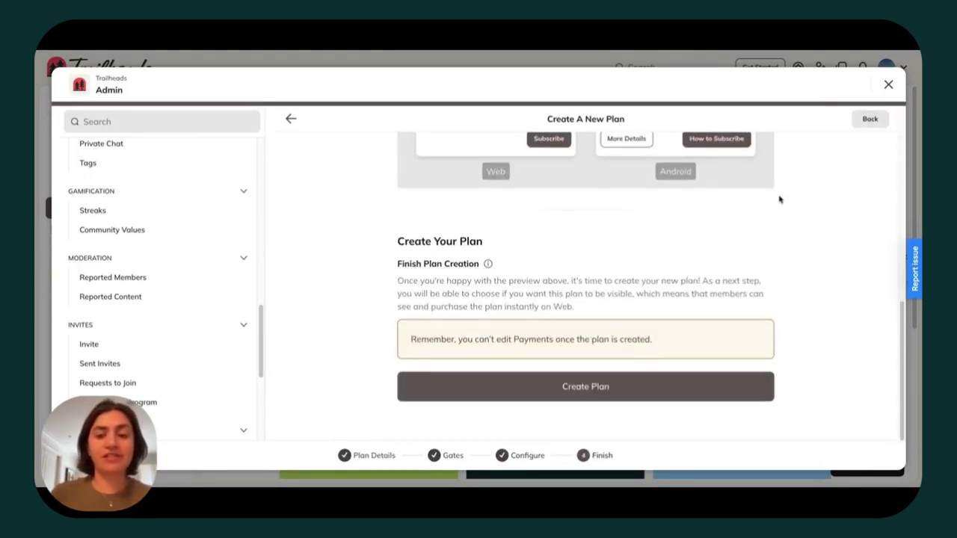
click(621, 386)
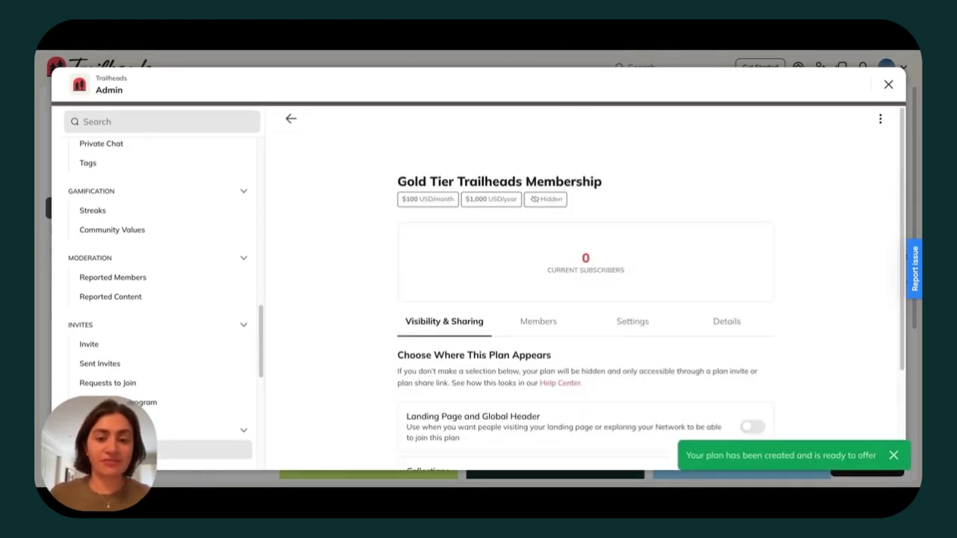
scroll(492, 337, down, 2)
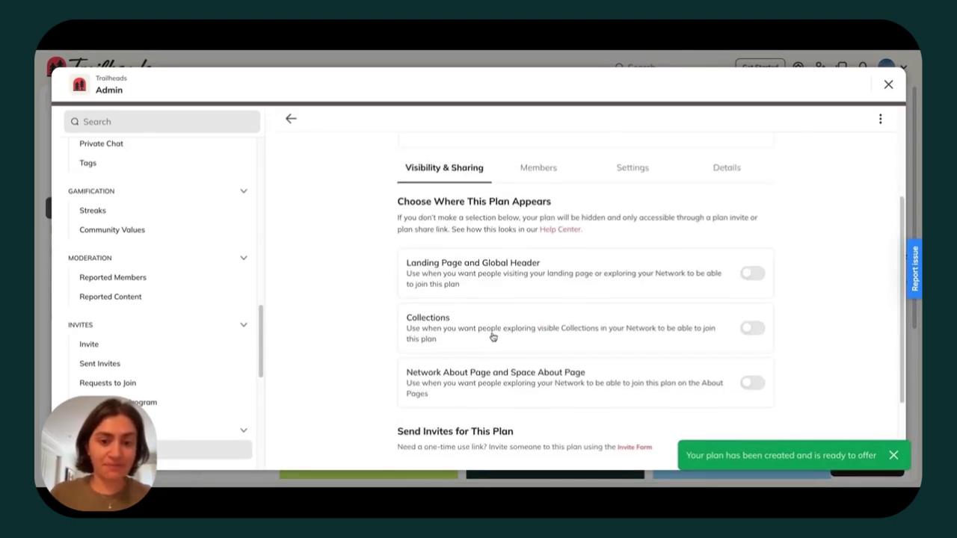
click(751, 276)
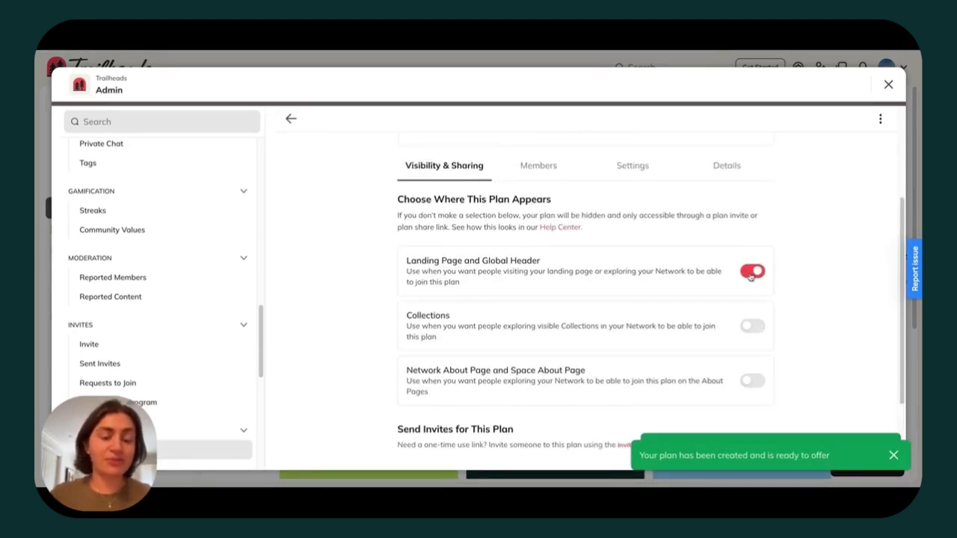